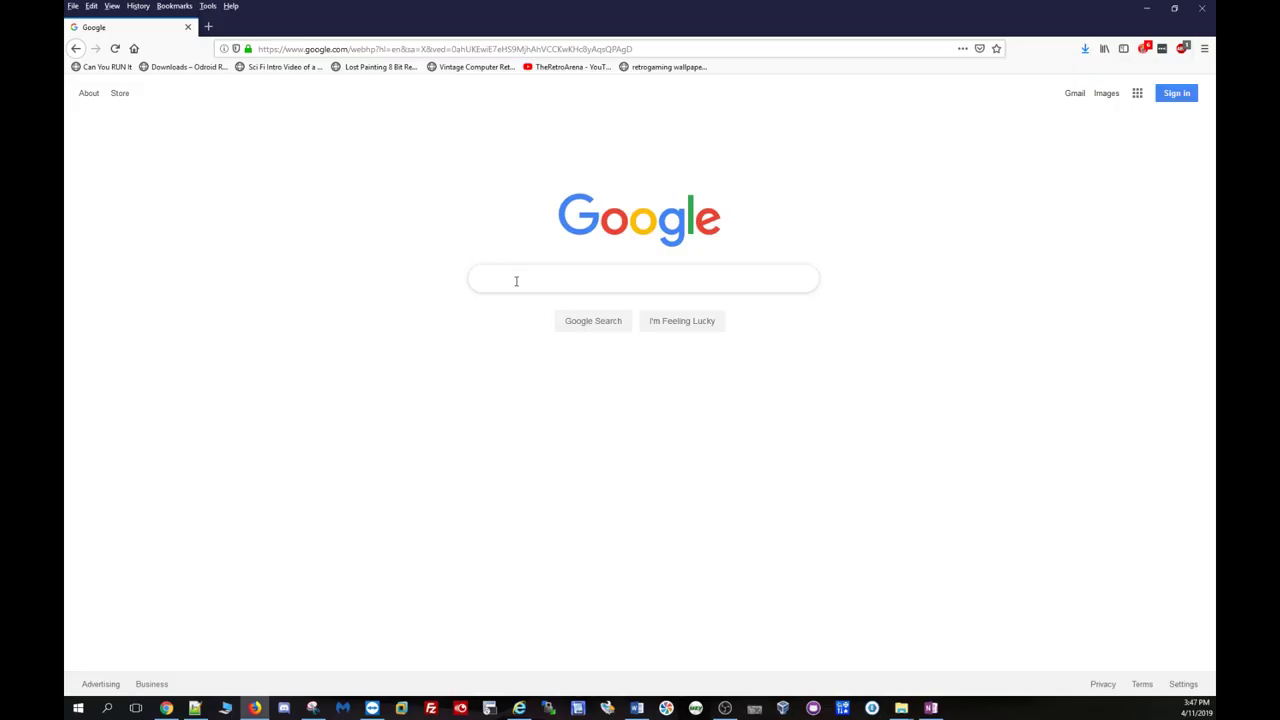
Search Google for 'retro gaming wallpaper 1080p' and switch to the Images results
type("retro")
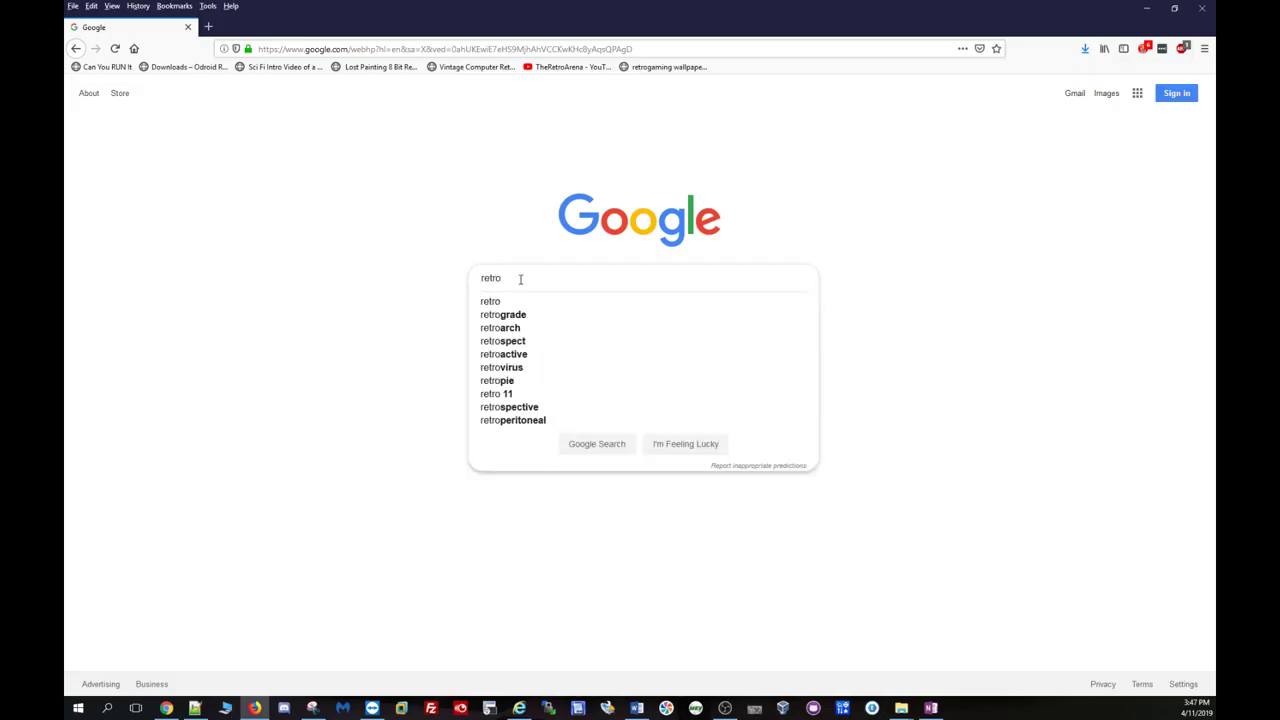
type("gaming ")
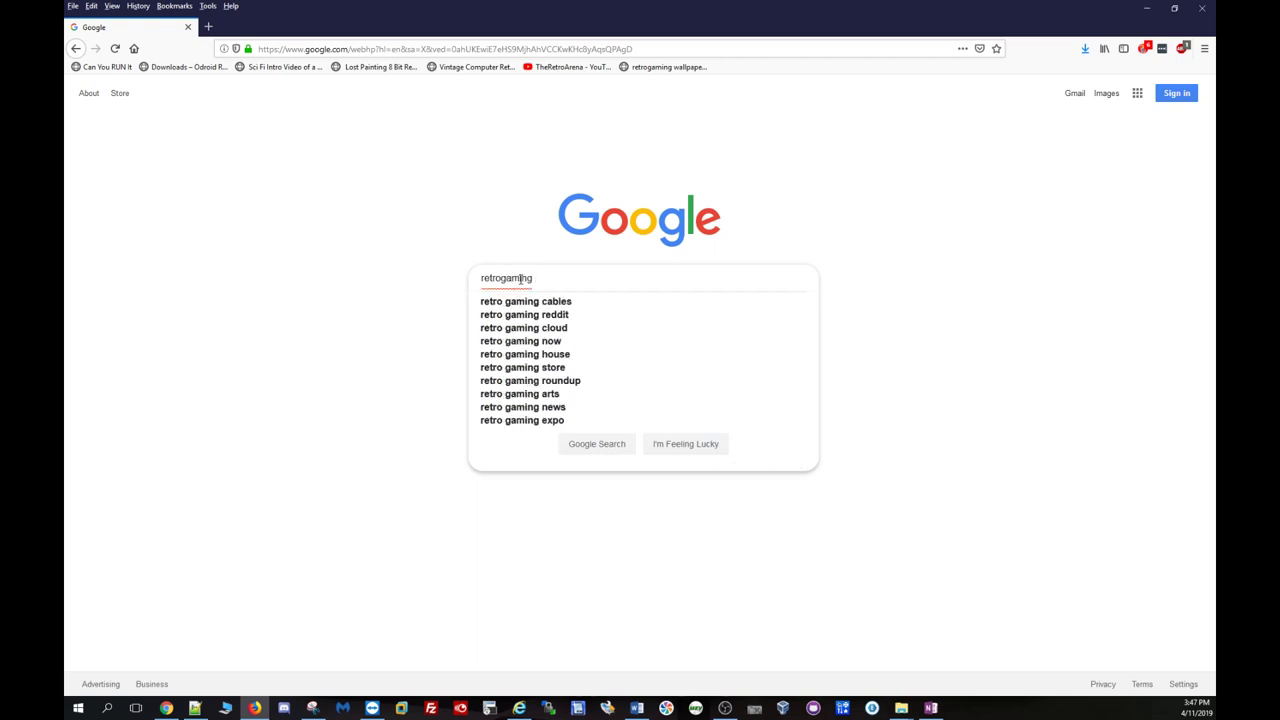
type("wallpaper")
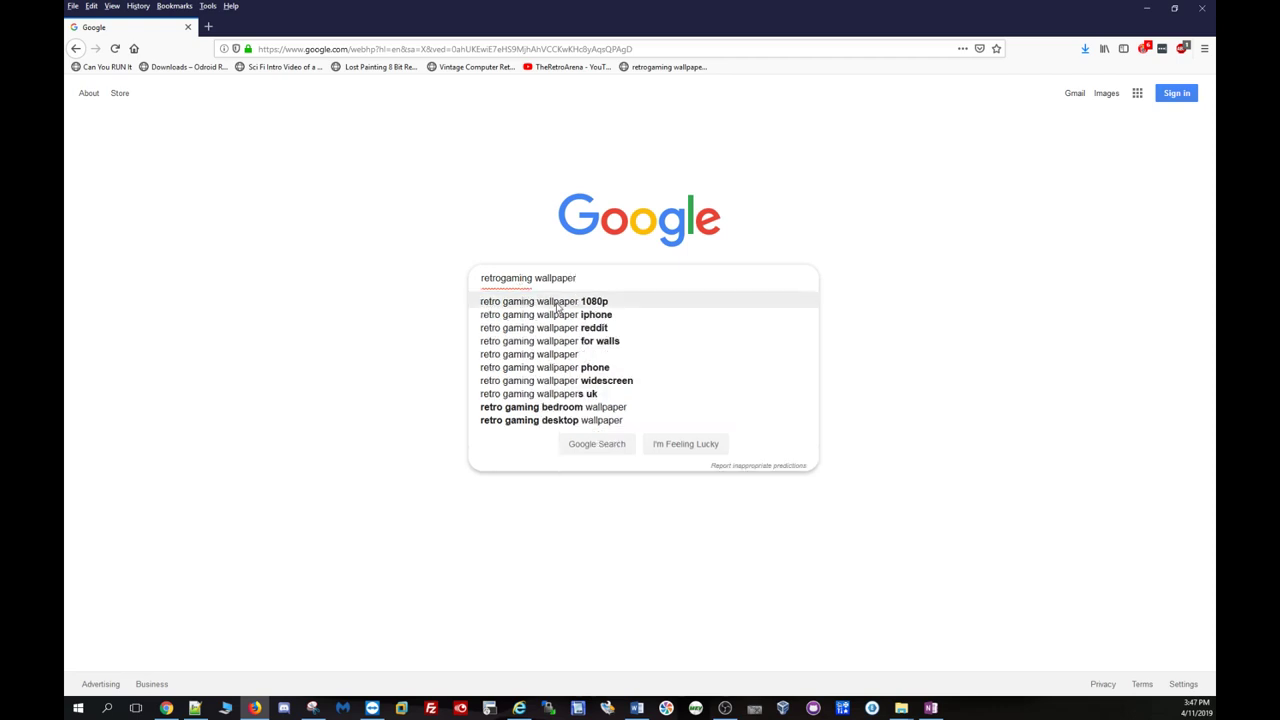
left_click(558, 304)
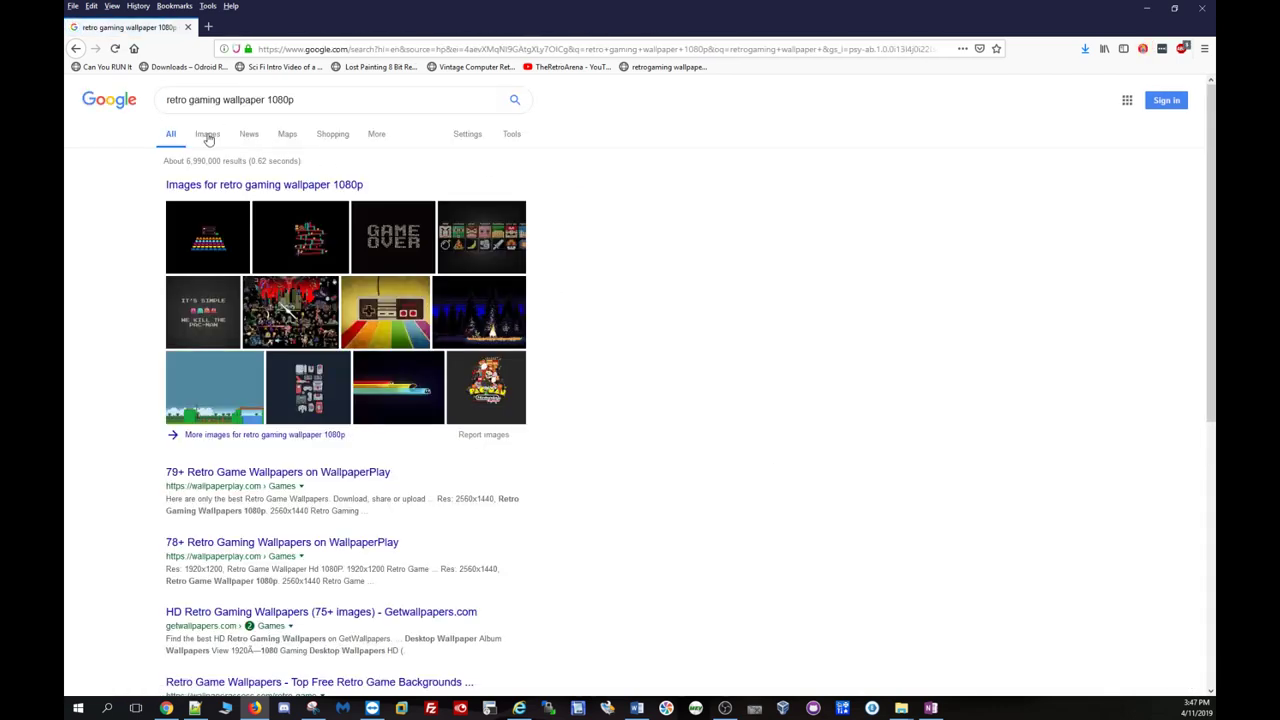
left_click(207, 136)
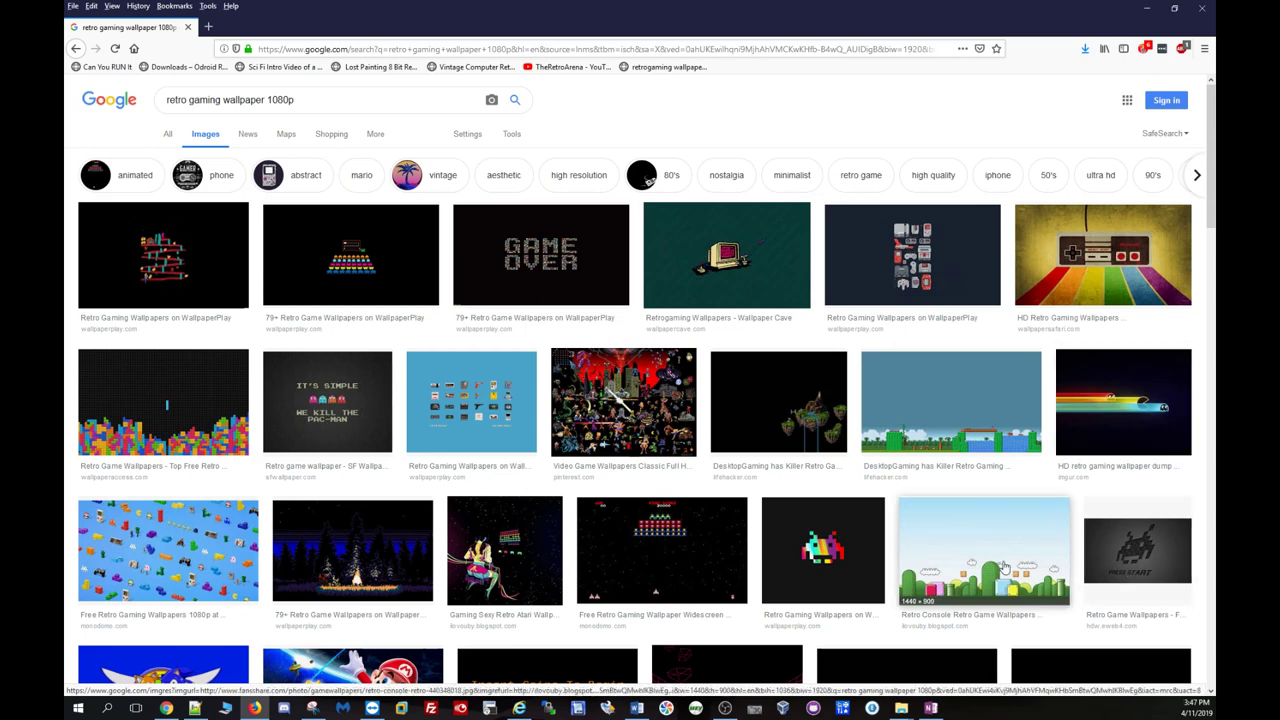
Apply an exact image size filter of width 1920 and height 1080
left_click(511, 133)
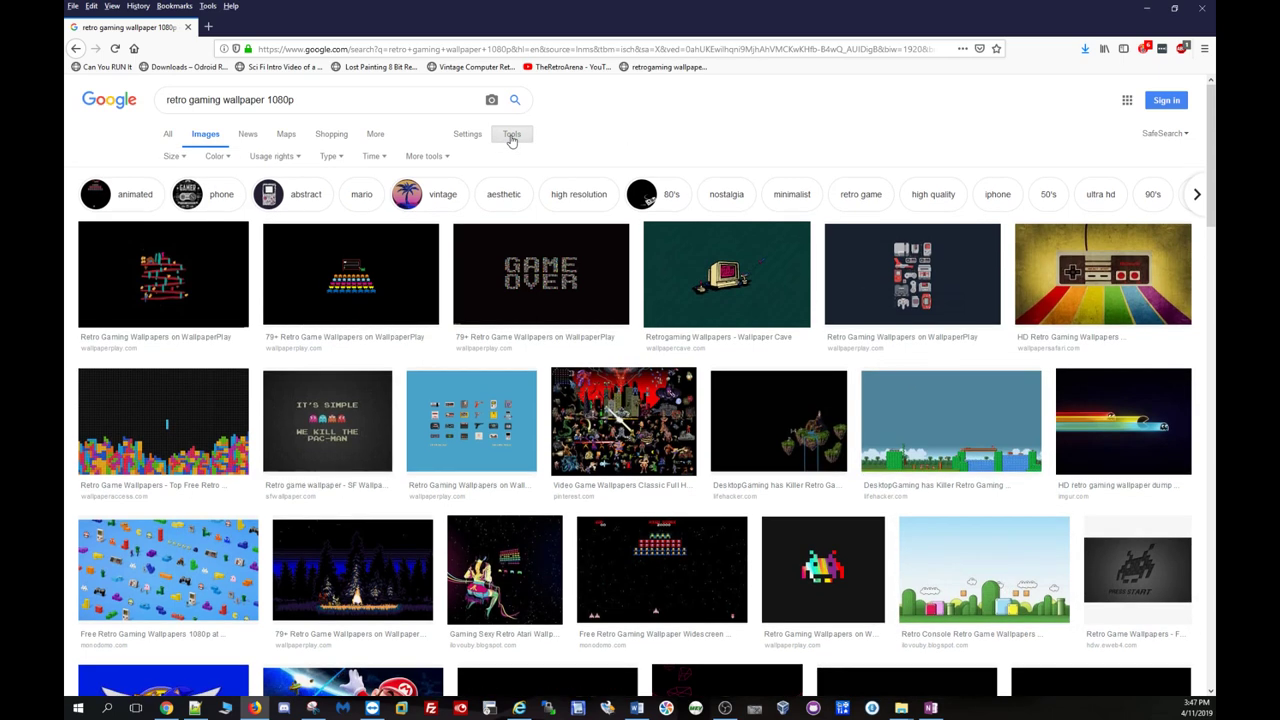
left_click(174, 157)
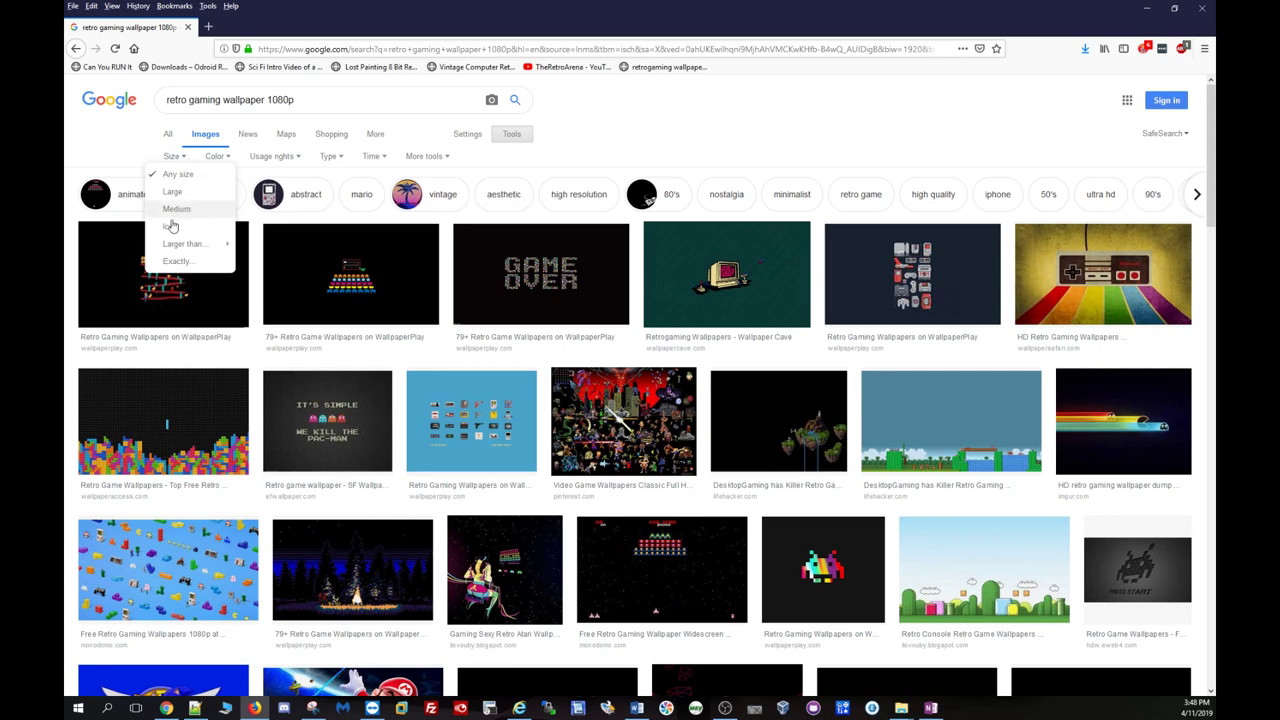
left_click(168, 262)
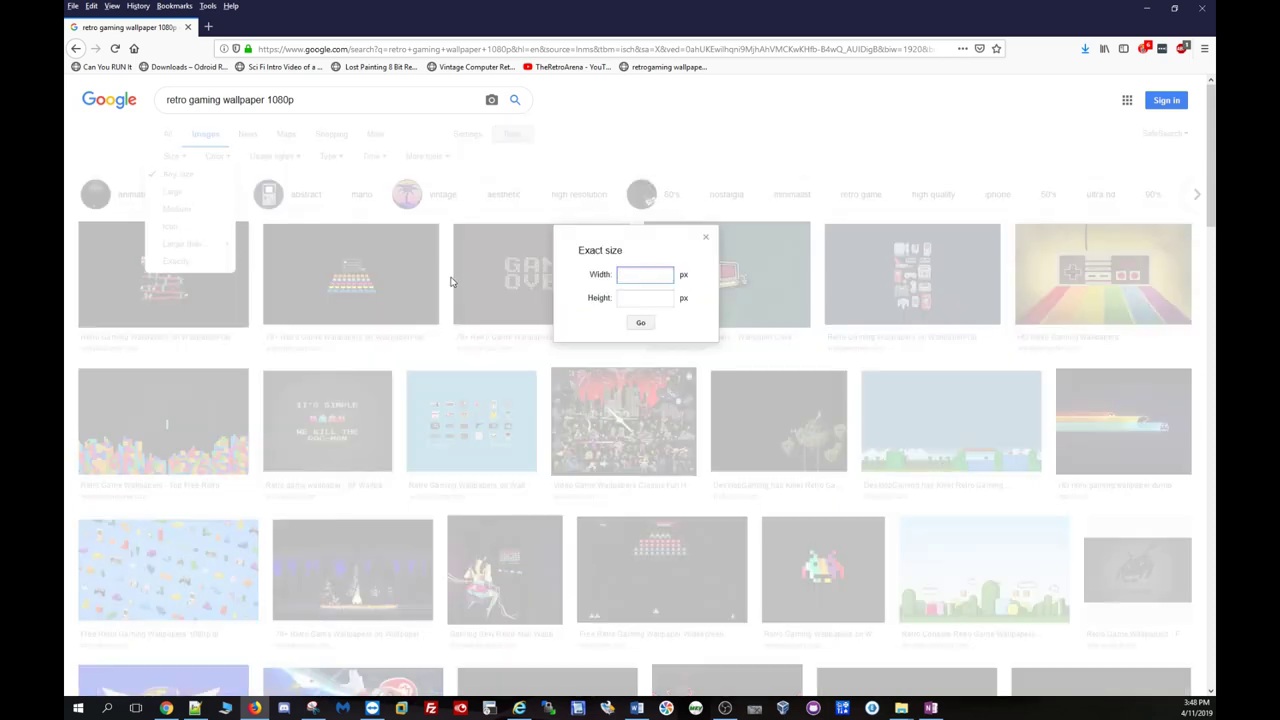
type("1920")
key("Tab")
type("1080")
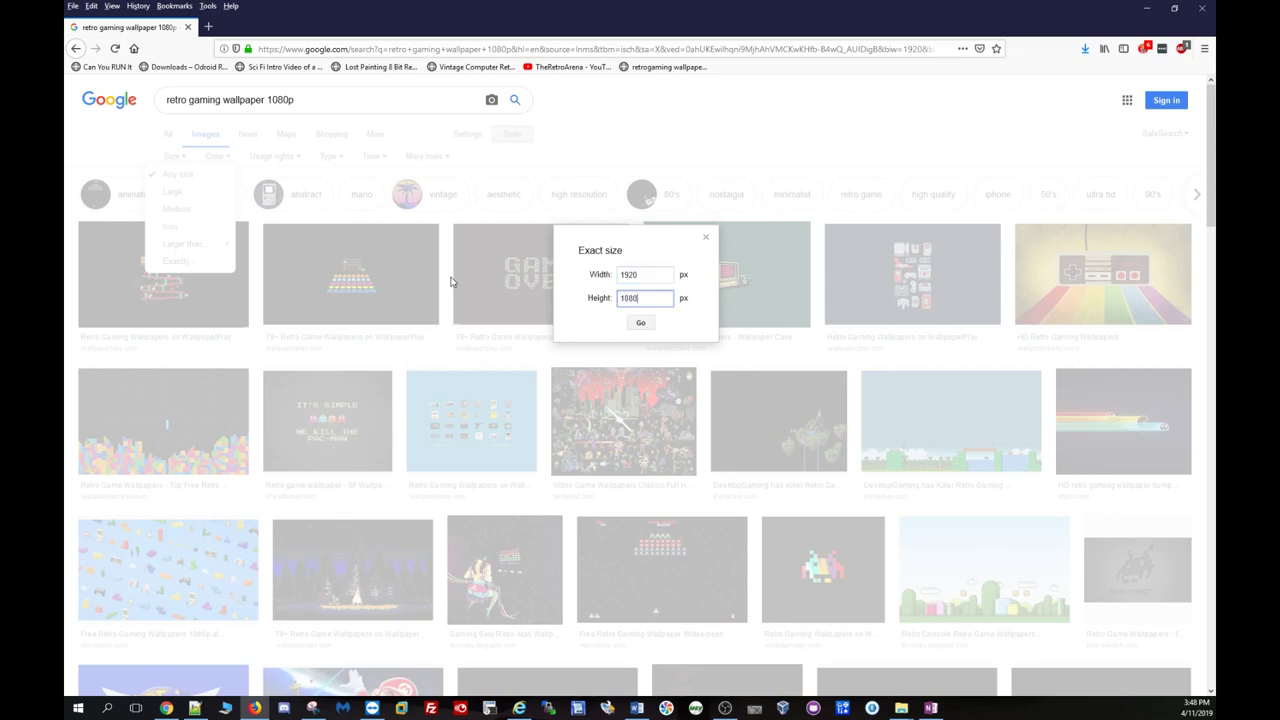
left_click(646, 326)
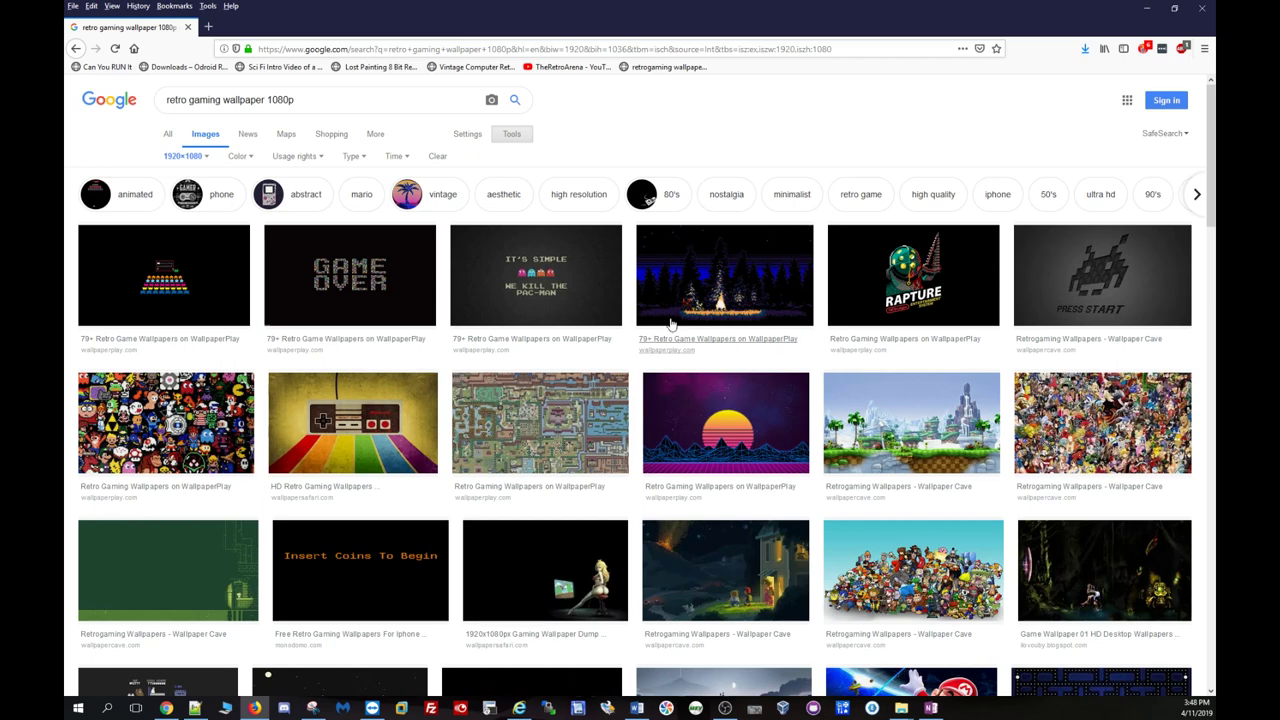
Scroll down the 1920×1080 results until the neon city car wallpaper is visible
scroll(726, 260, "down", 2)
scroll(726, 260, "down", 3)
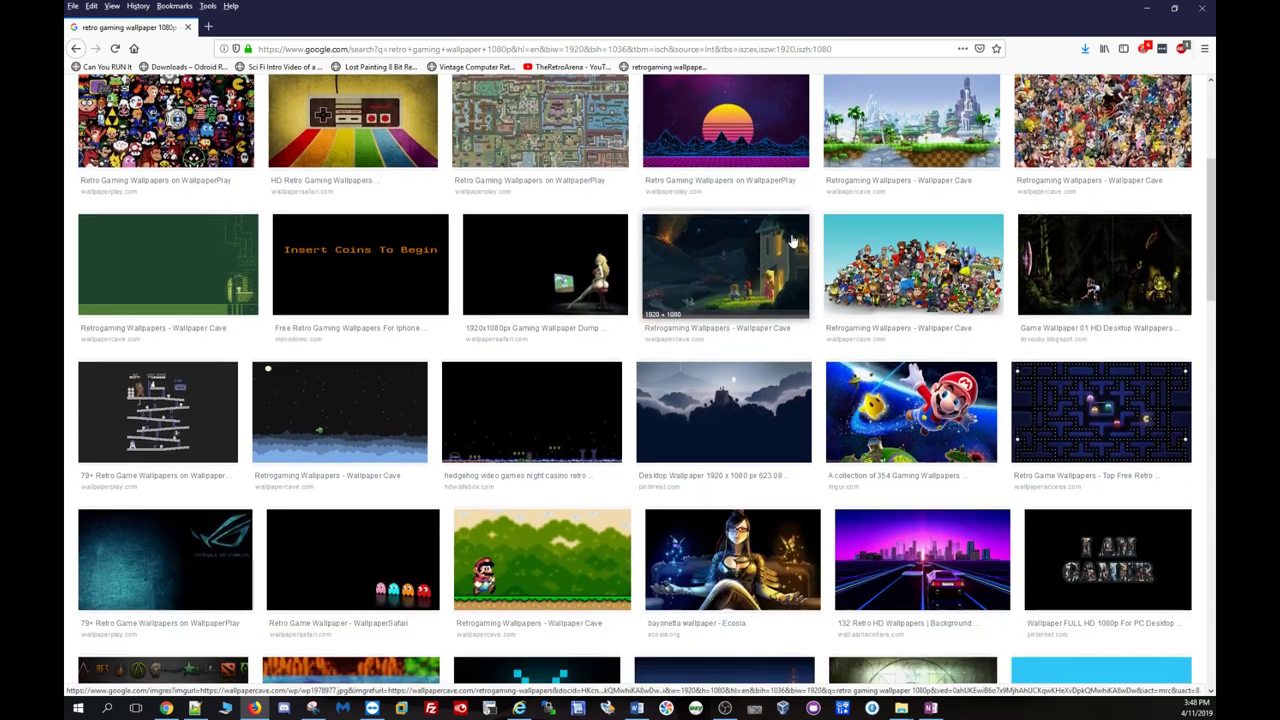
scroll(907, 385, "down", 3)
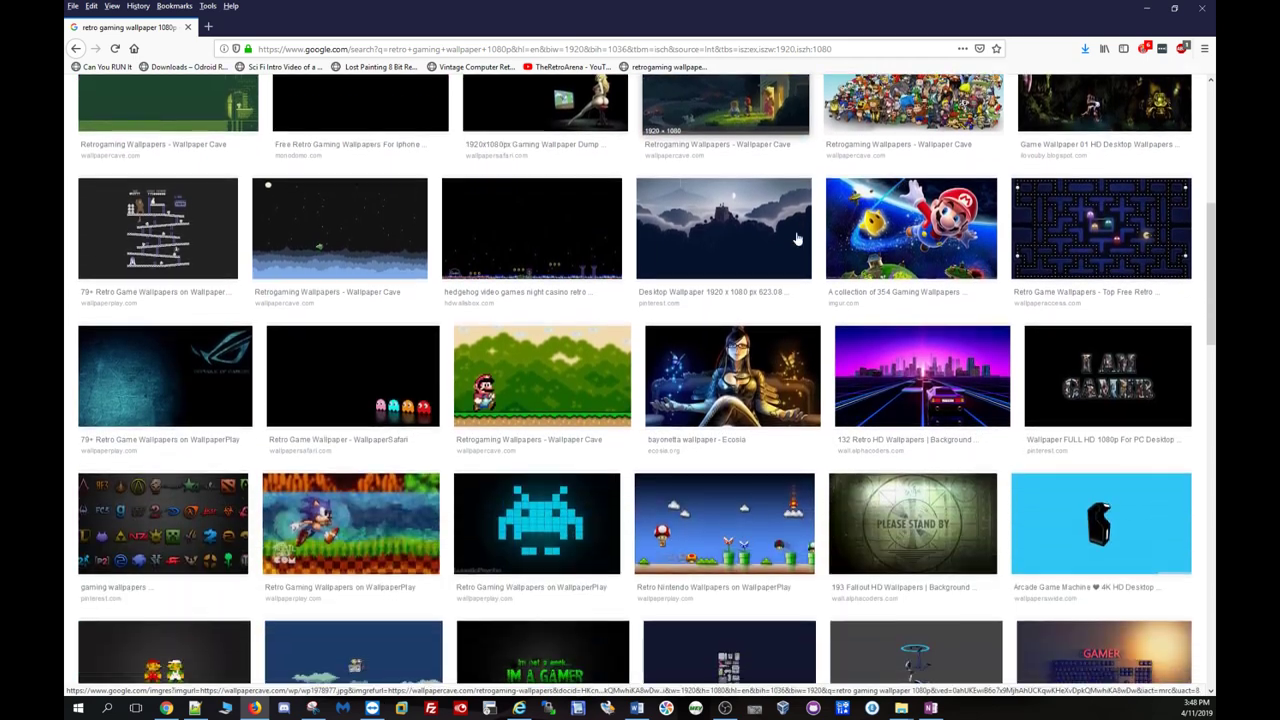
Copy the neon car wallpaper's image location and load it in a new tab
left_click(922, 385)
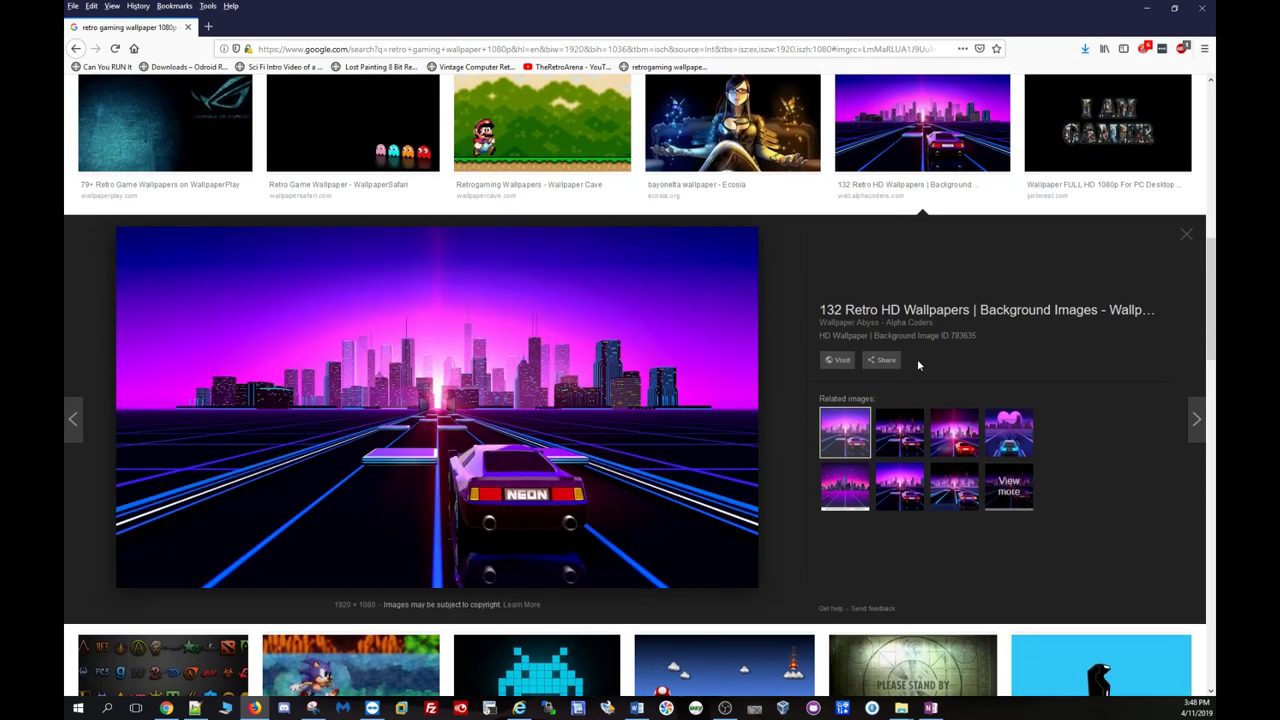
right_click(400, 351)
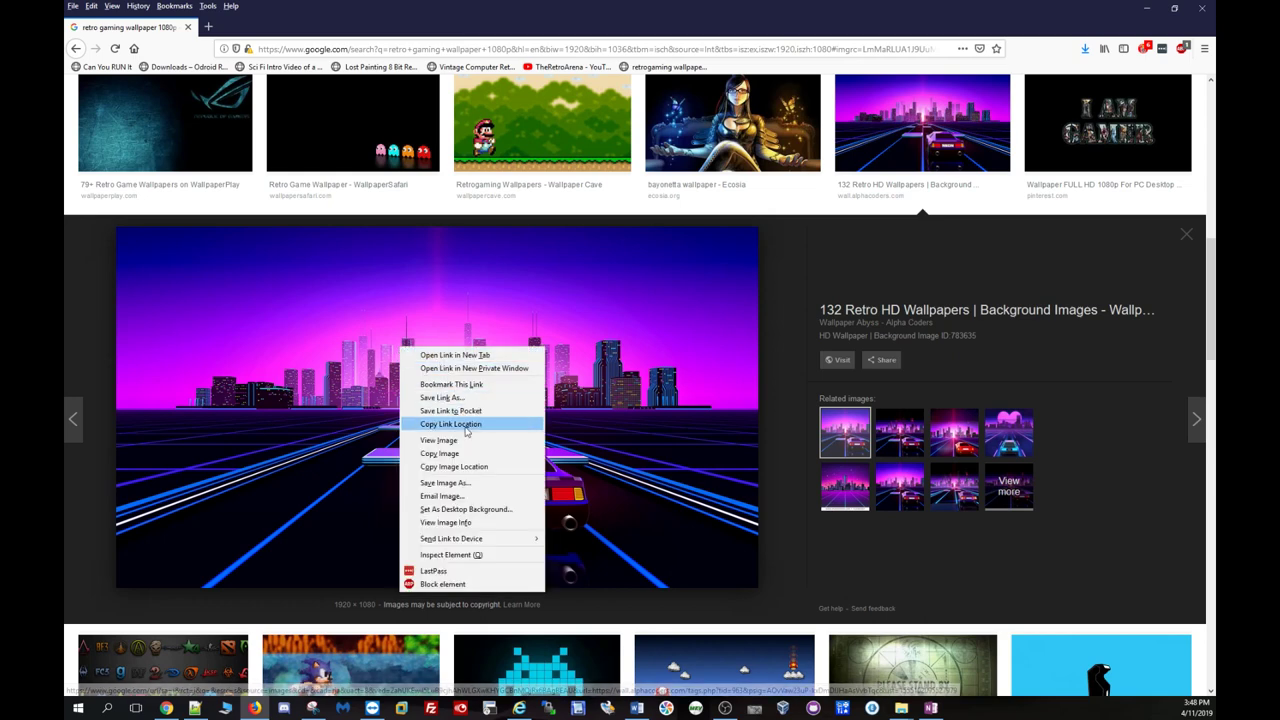
left_click(456, 467)
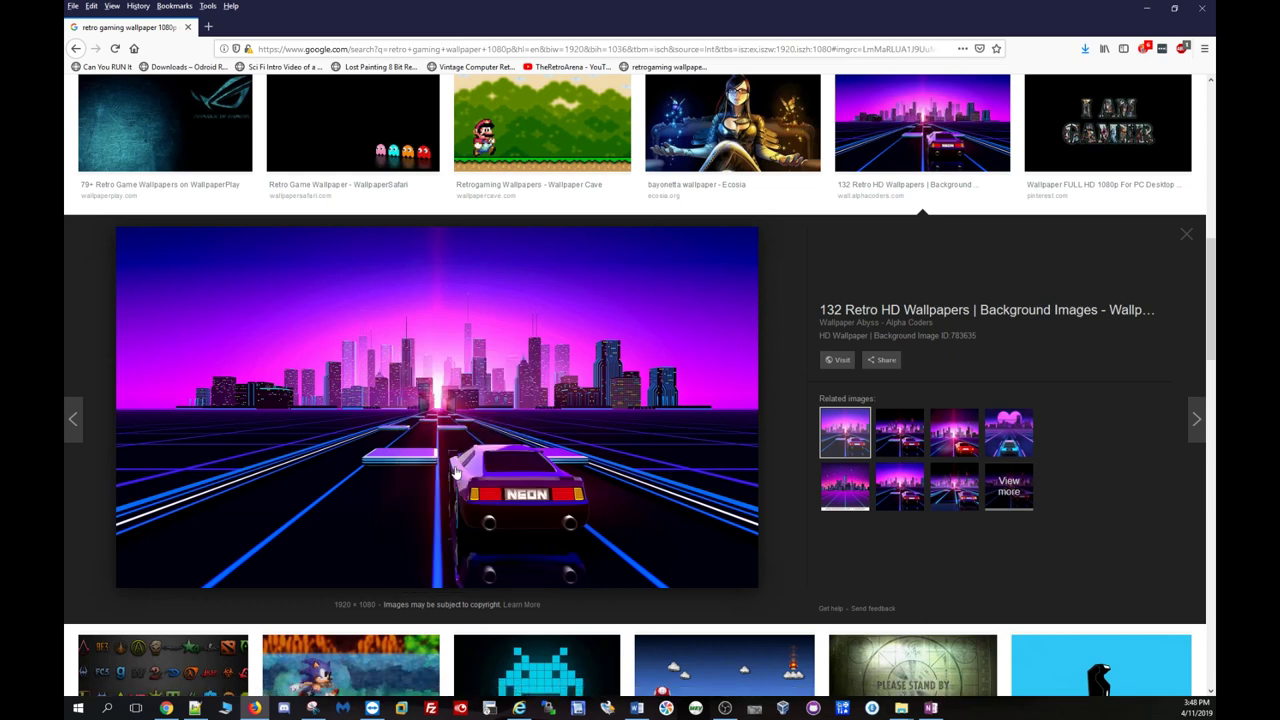
left_click(208, 27)
right_click(282, 50)
left_click(325, 118)
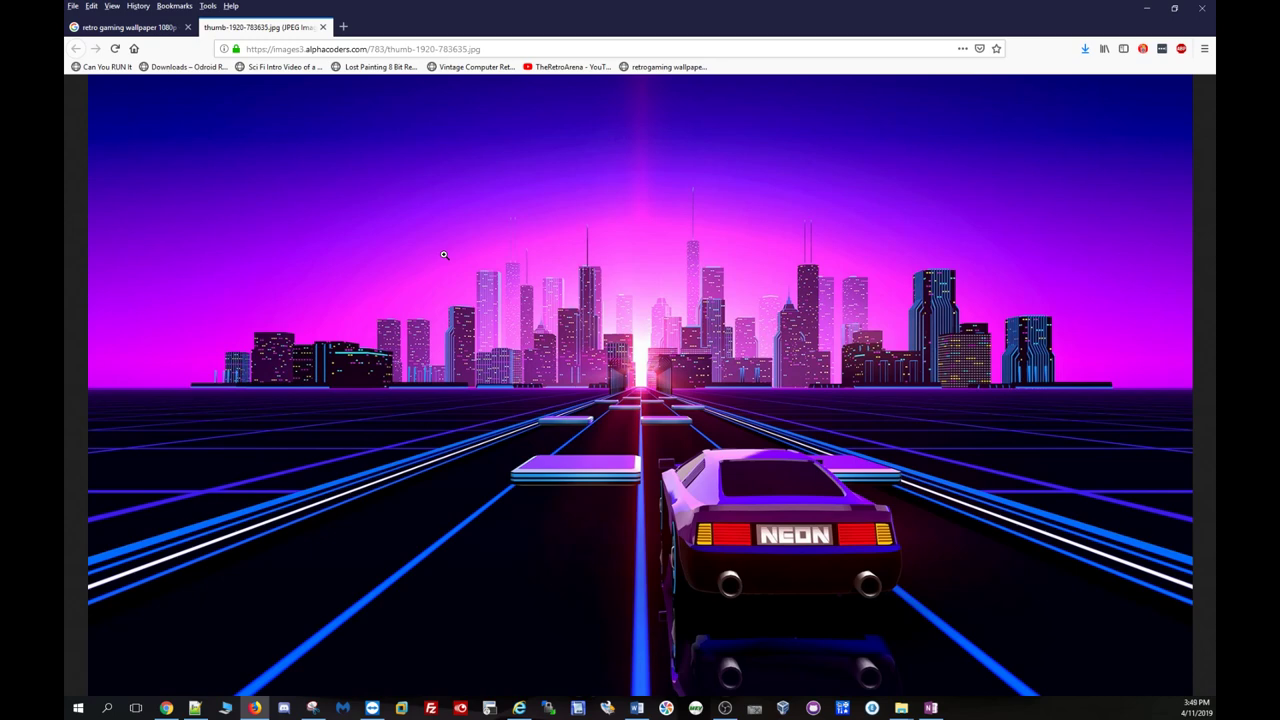
Save the full-size neon car image under the name 'test 1920x1080 1' in SS Tutorial
right_click(396, 236)
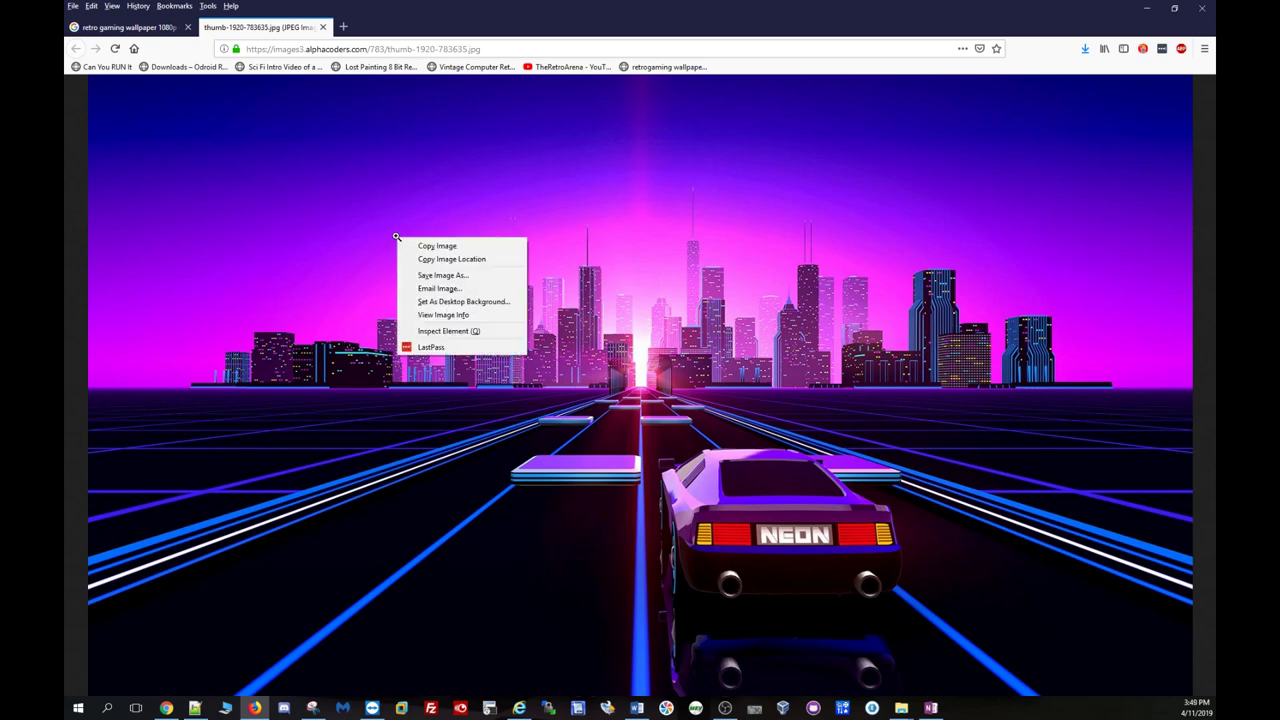
left_click(435, 277)
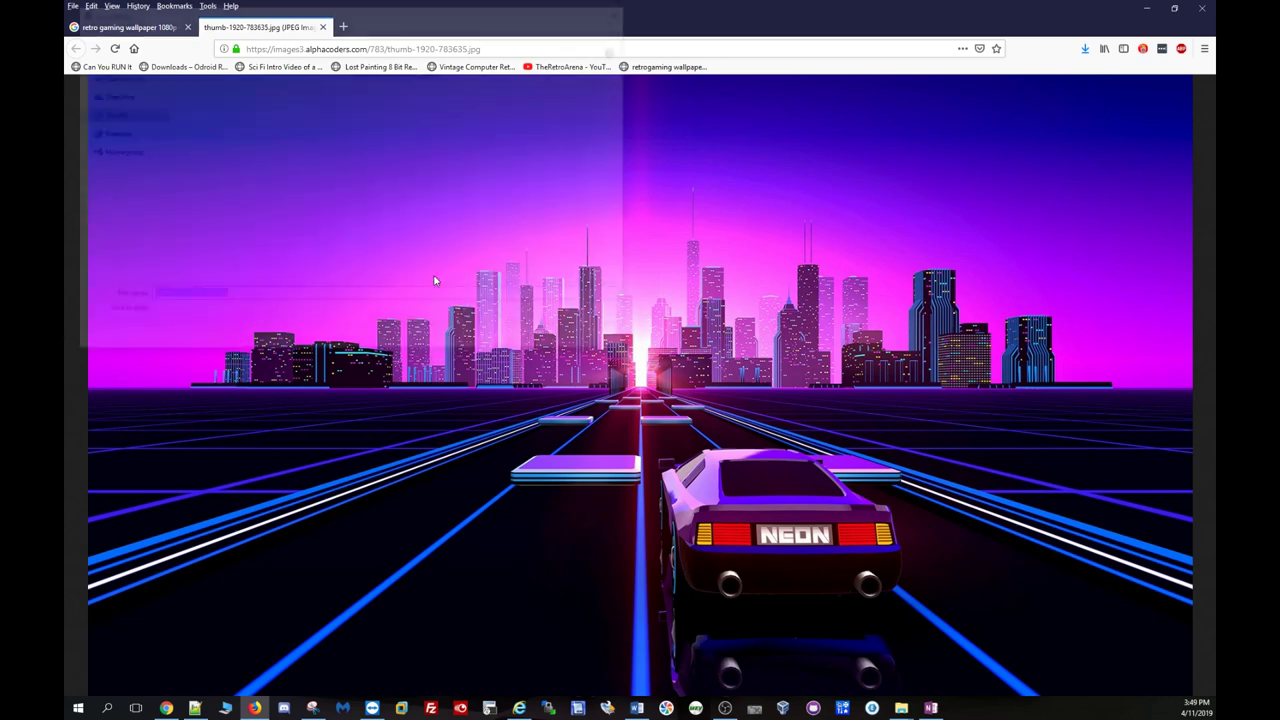
left_click(209, 298)
left_click_drag(210, 298, 130, 295)
type("test")
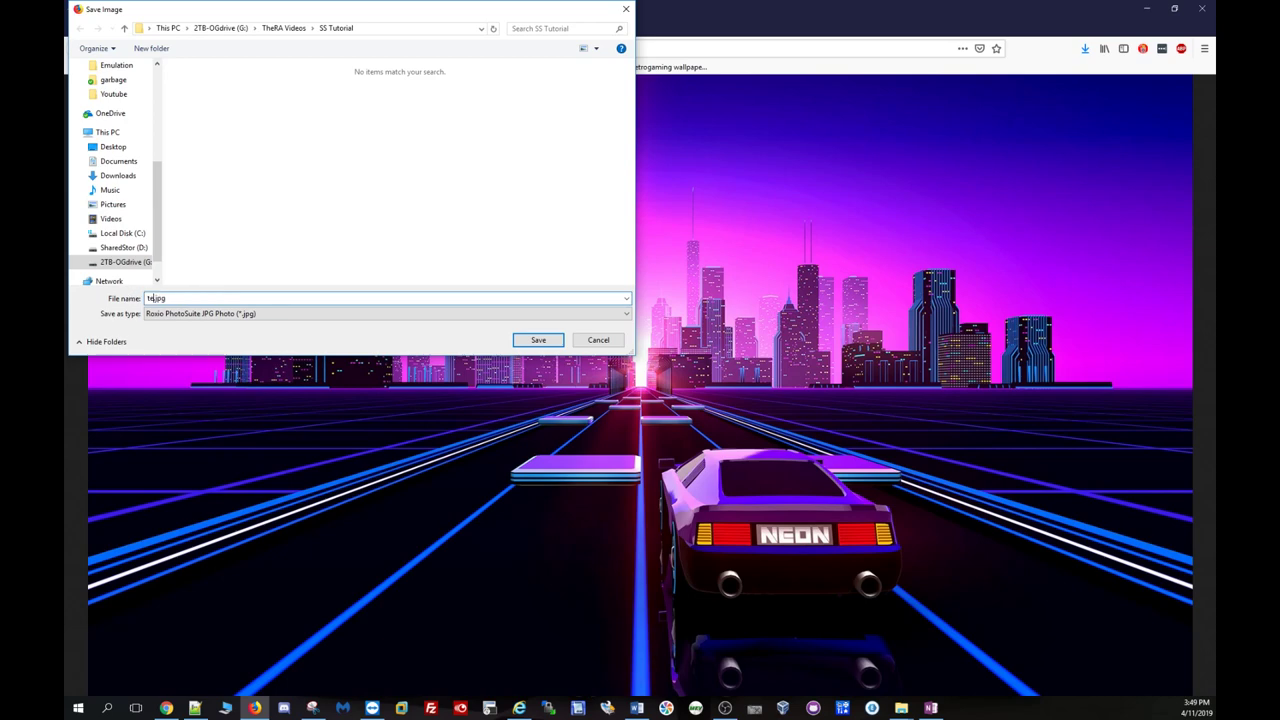
type(" 190")
type("0")
type("x1080")
type(" 1")
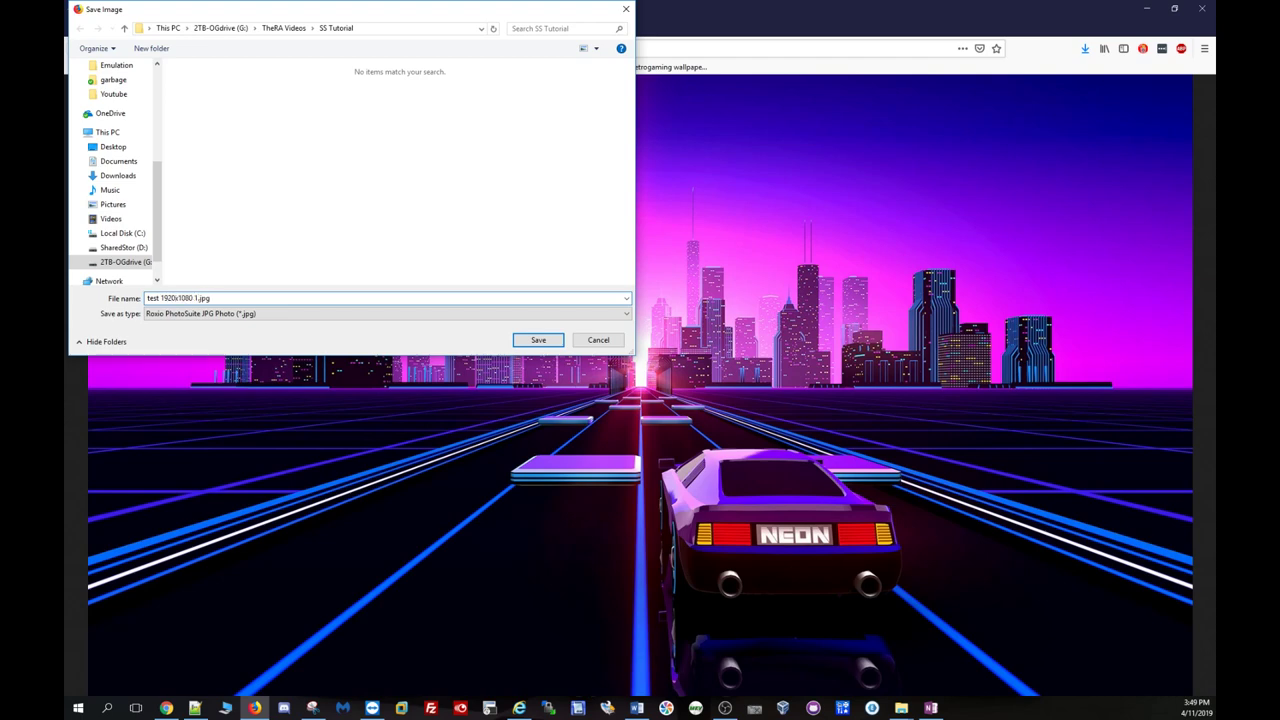
left_click(538, 340)
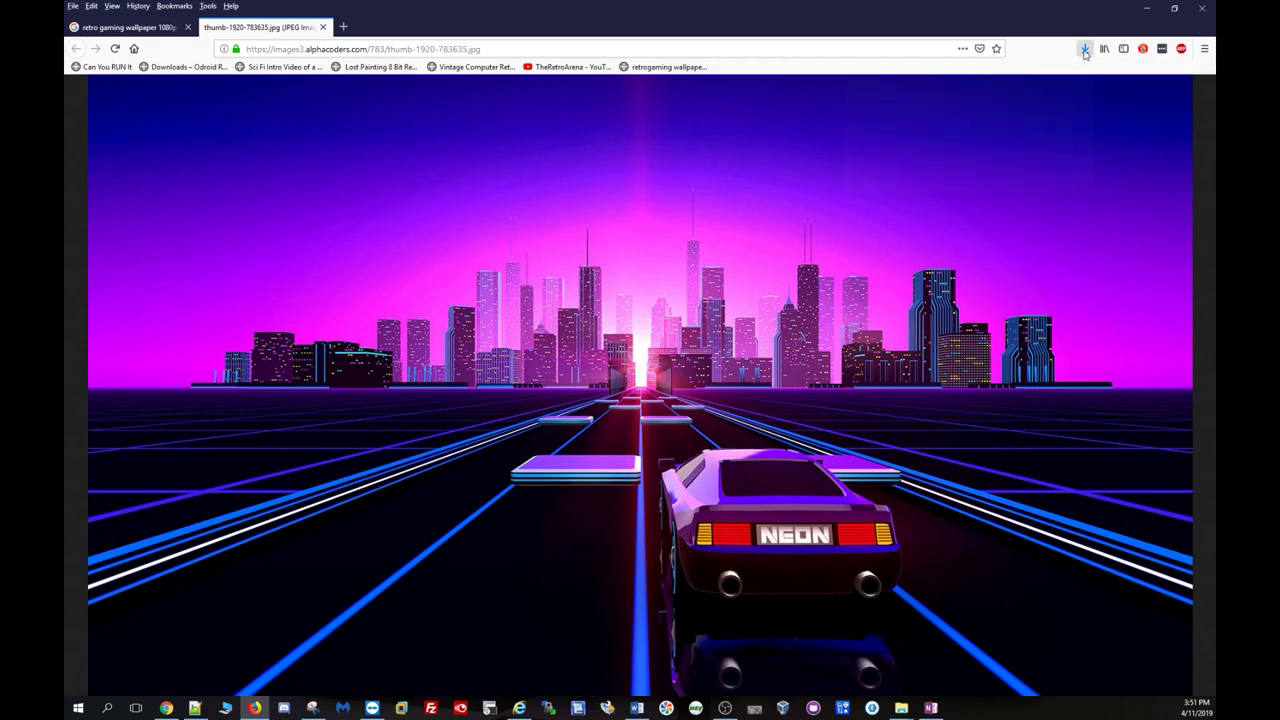
Show the downloaded wallpaper in its SS Tutorial folder from Firefox's downloads list
left_click(1085, 53)
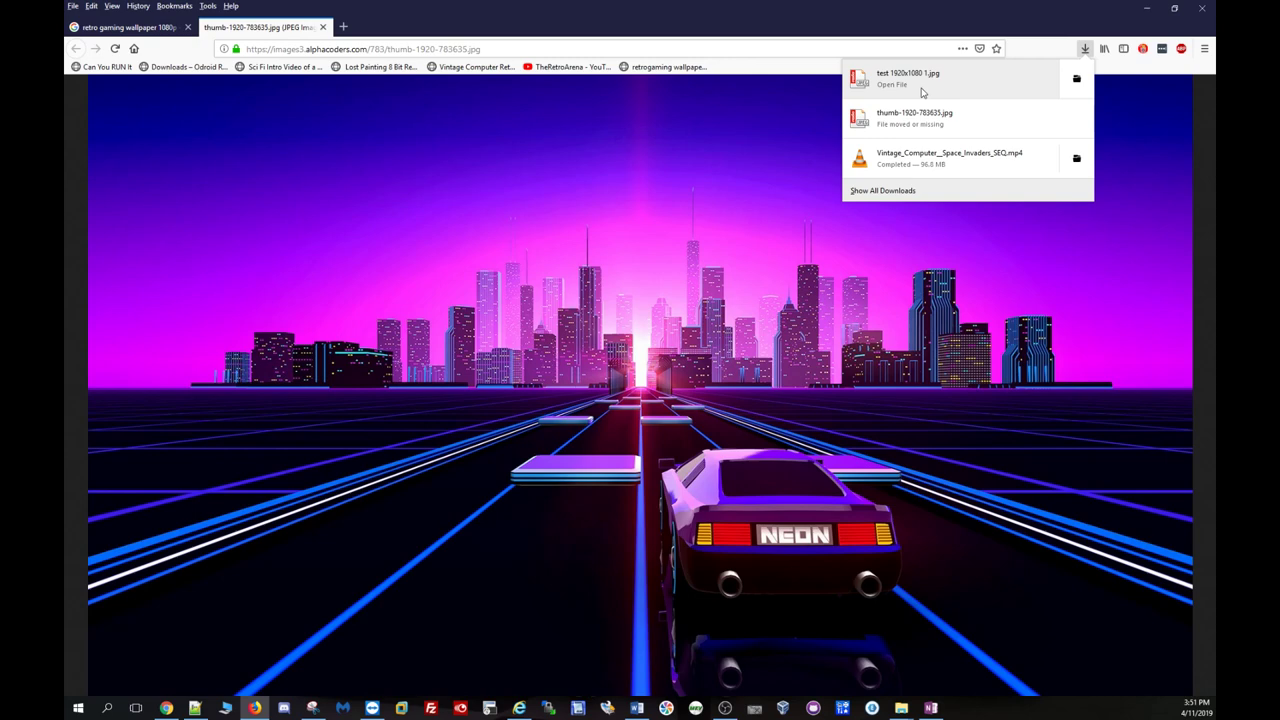
left_click(1076, 78)
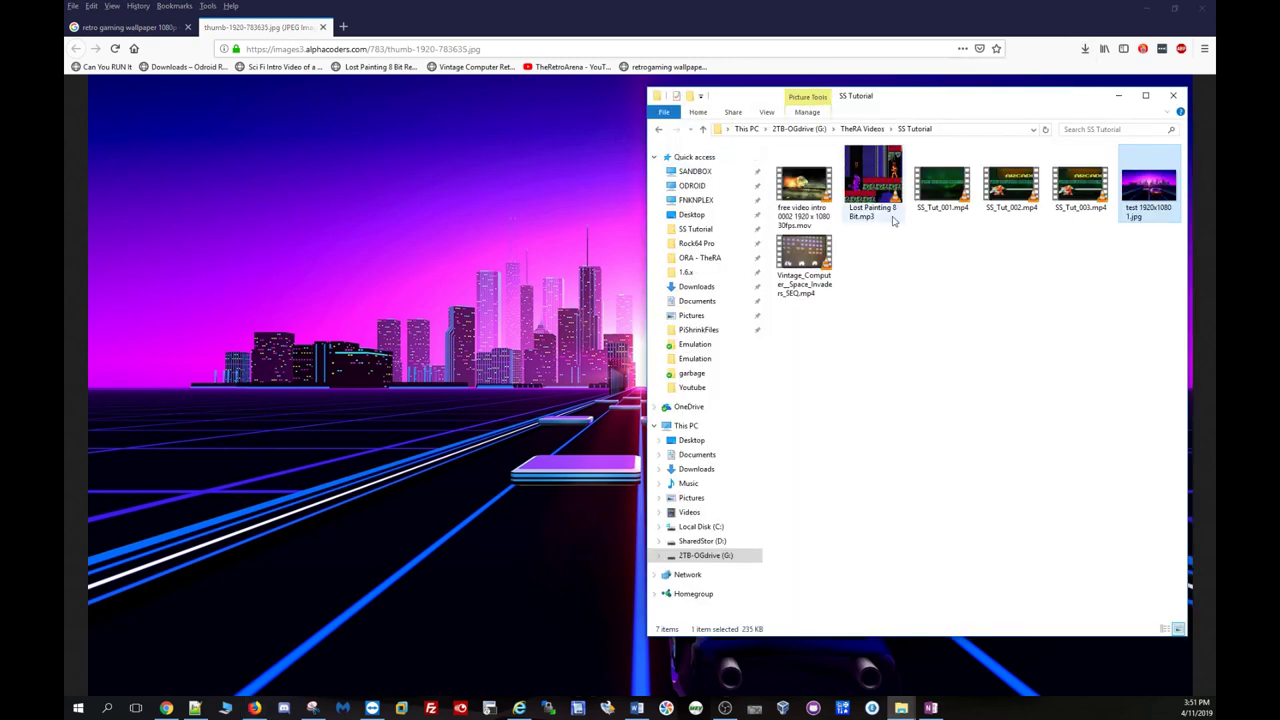
left_click(1026, 330)
left_click_drag(986, 97, 682, 98)
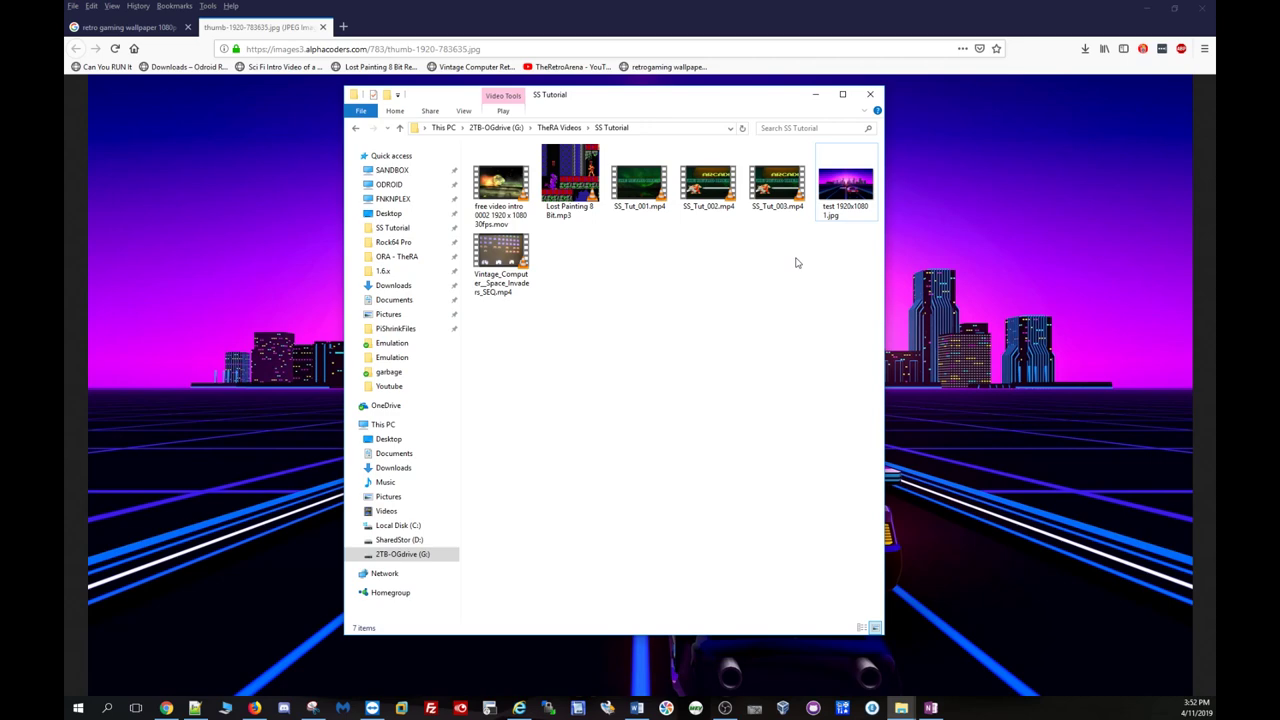
Rename the wallpaper to test1920x10801.jpg by deleting the spaces from its name
left_click(843, 214)
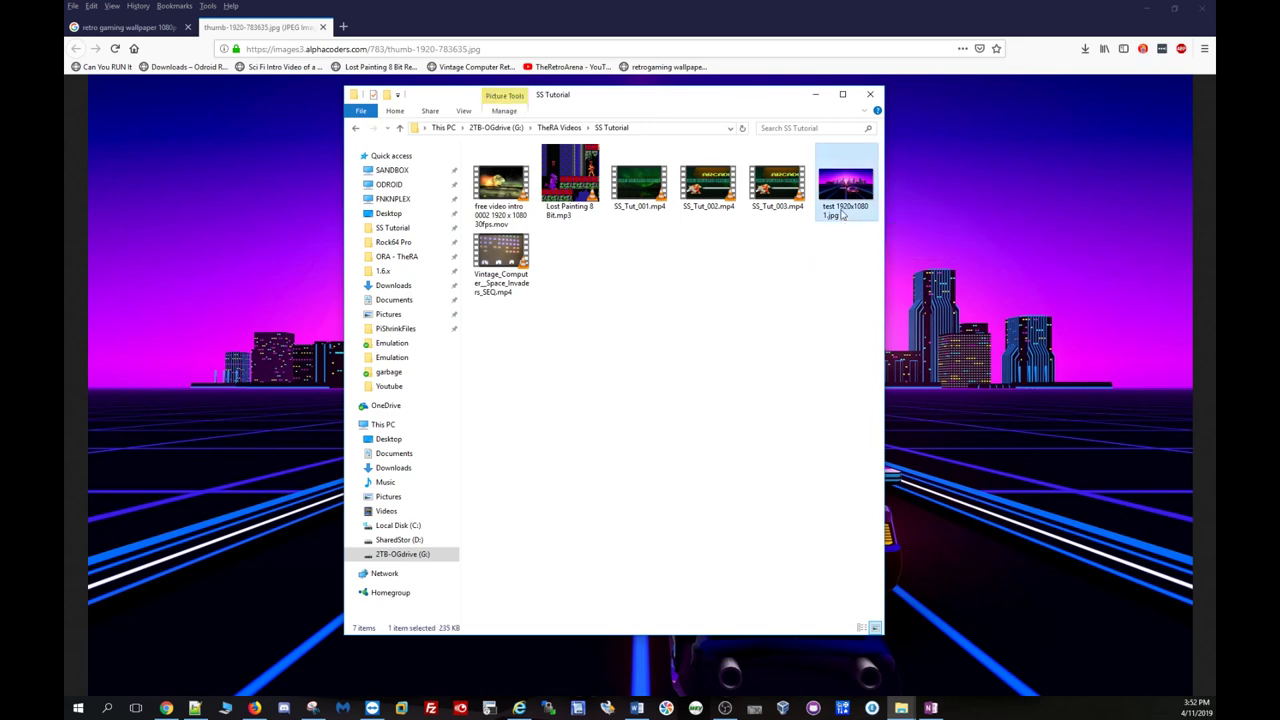
left_click(843, 214)
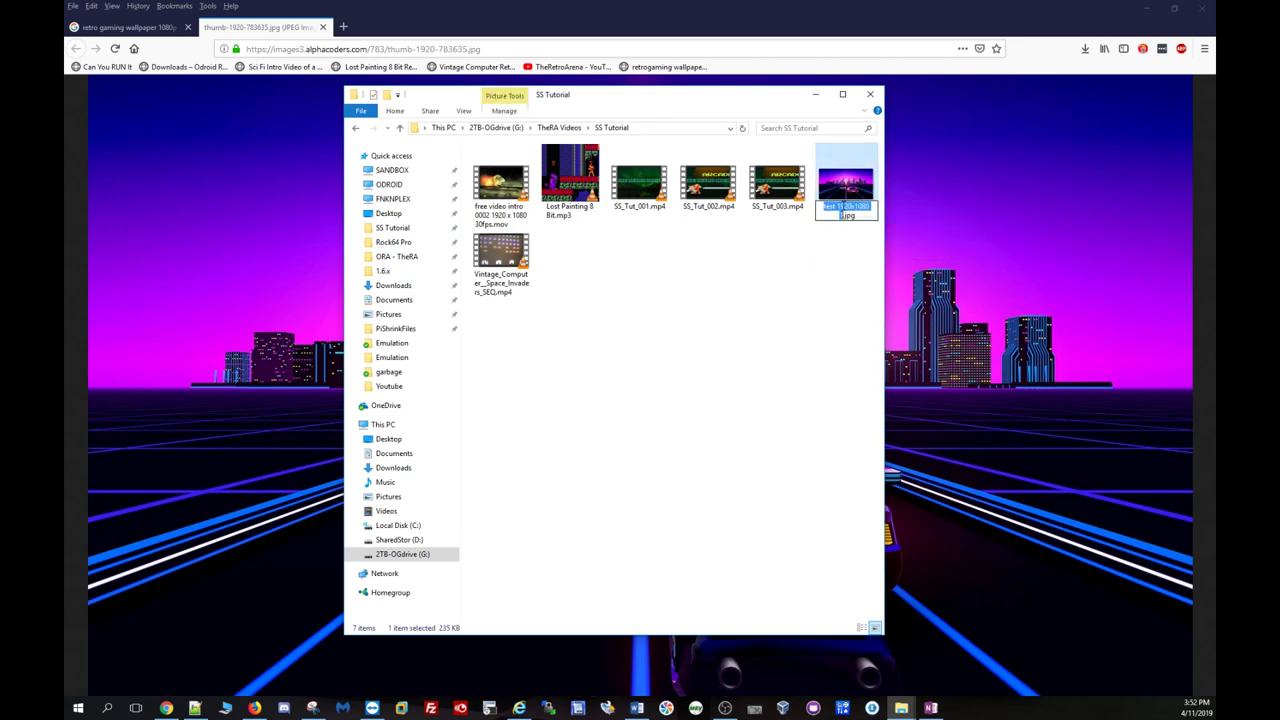
key("Escape")
key("BackSpace")
key("Right")
key("Right")
key("Right")
key("Right")
key("Right")
key("Right")
key("Delete")
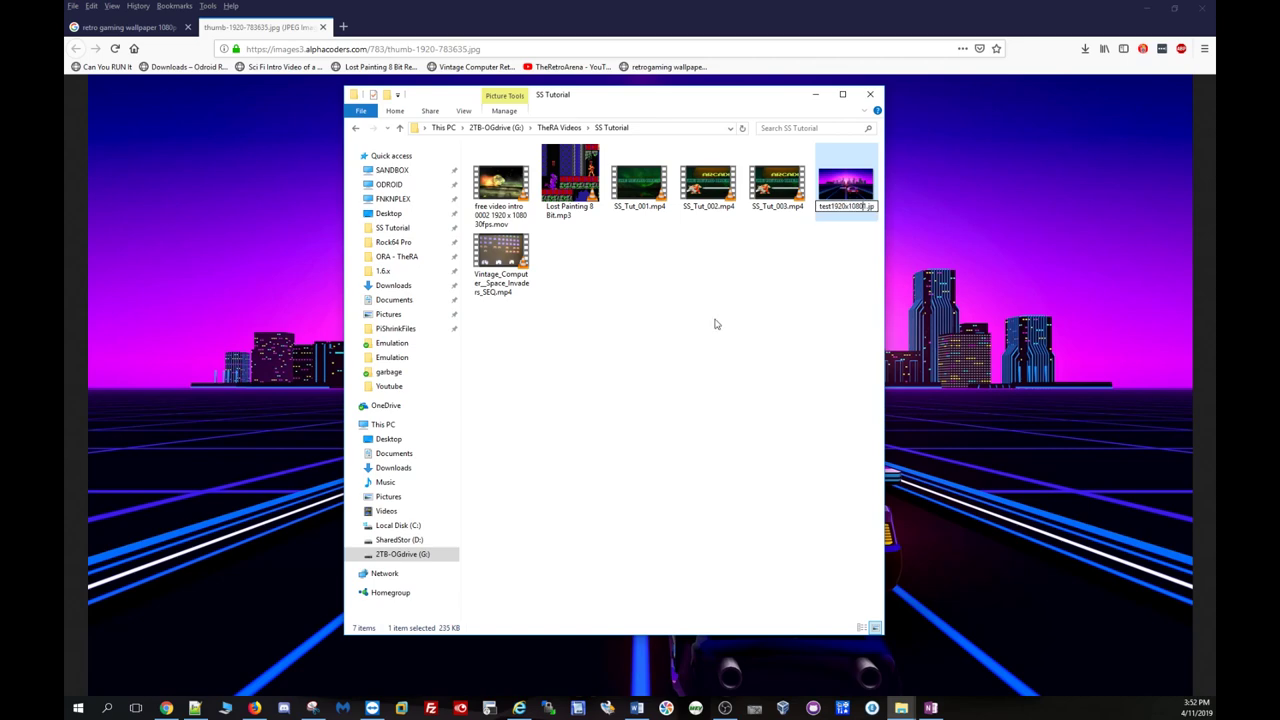
key("shift+Right")
left_click(689, 351)
left_click_drag(884, 300, 954, 300)
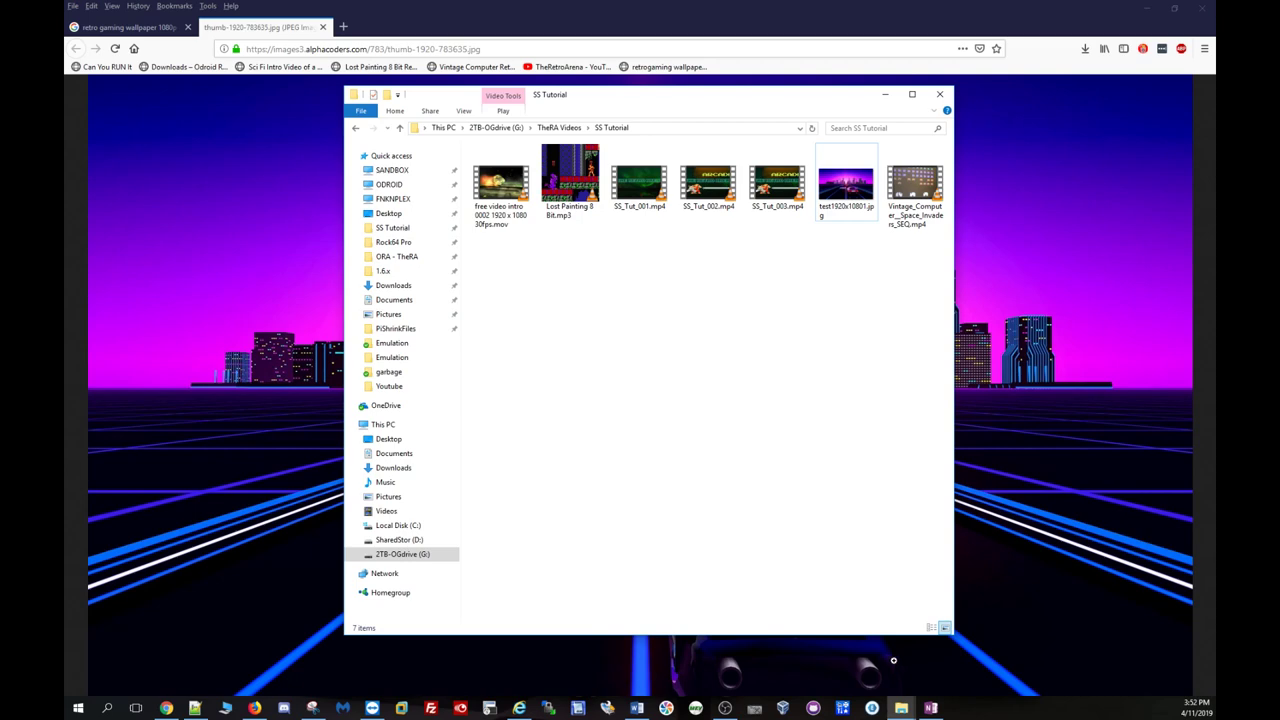
left_click_drag(640, 112, 889, 125)
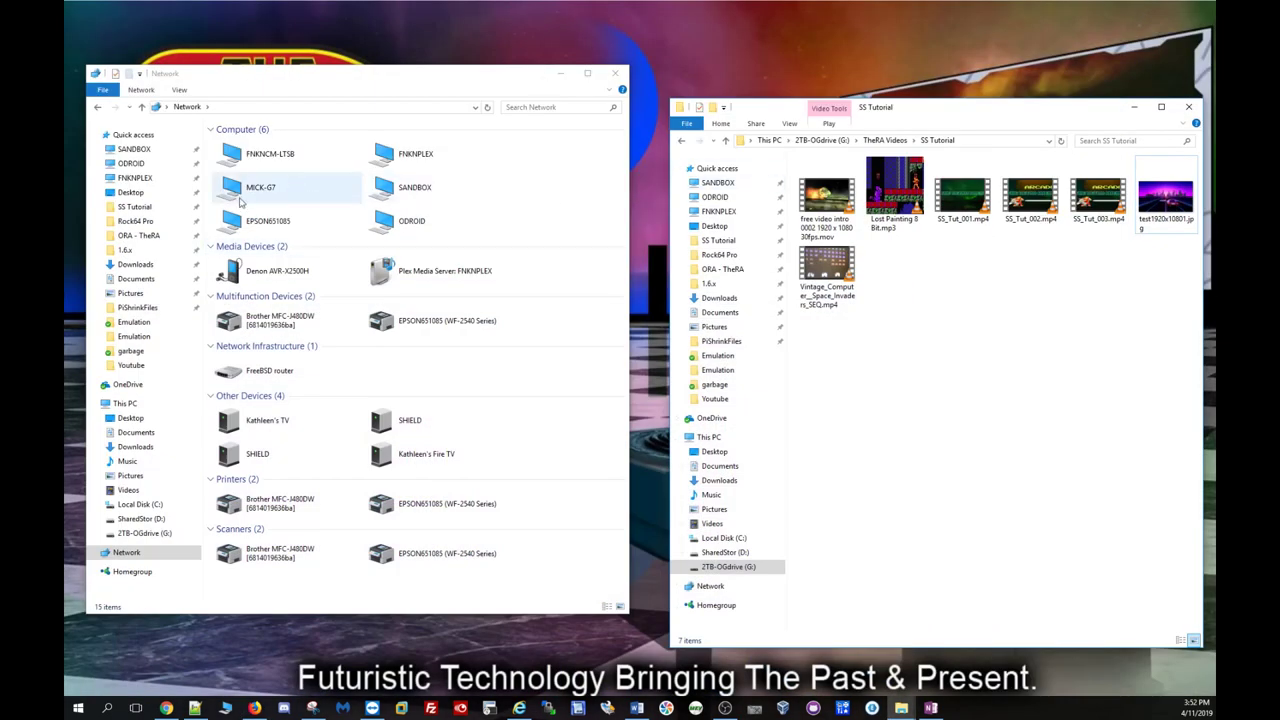
Open ODROID > splashscreens on the network and drag test1920x10801.jpg into it
left_click(127, 166)
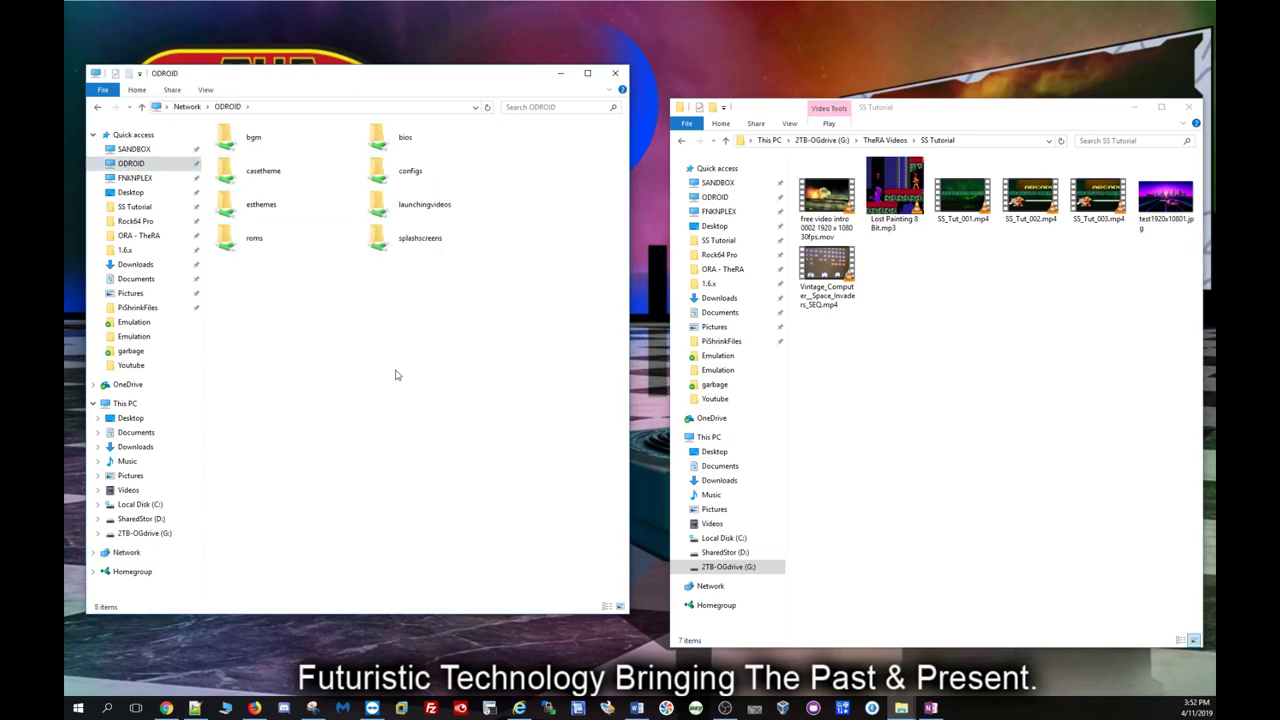
double_click(411, 249)
left_click(1160, 205)
left_click_drag(1086, 256, 282, 354)
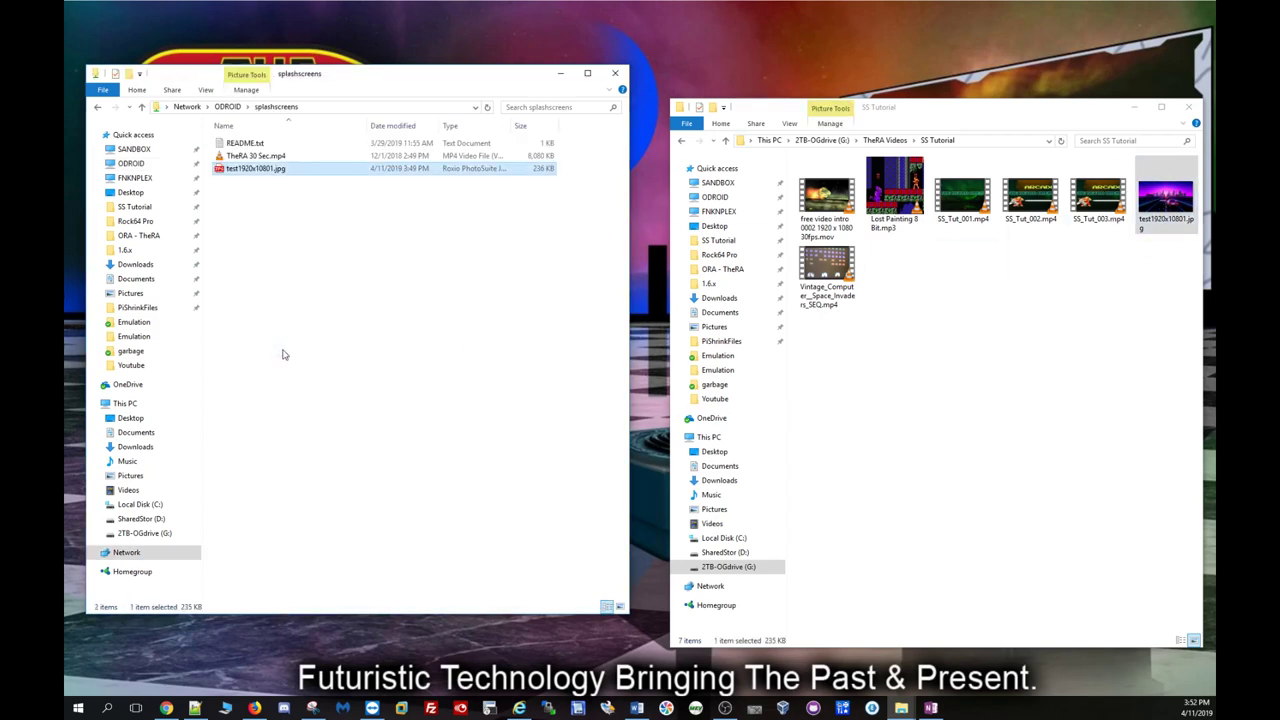
left_click(331, 262)
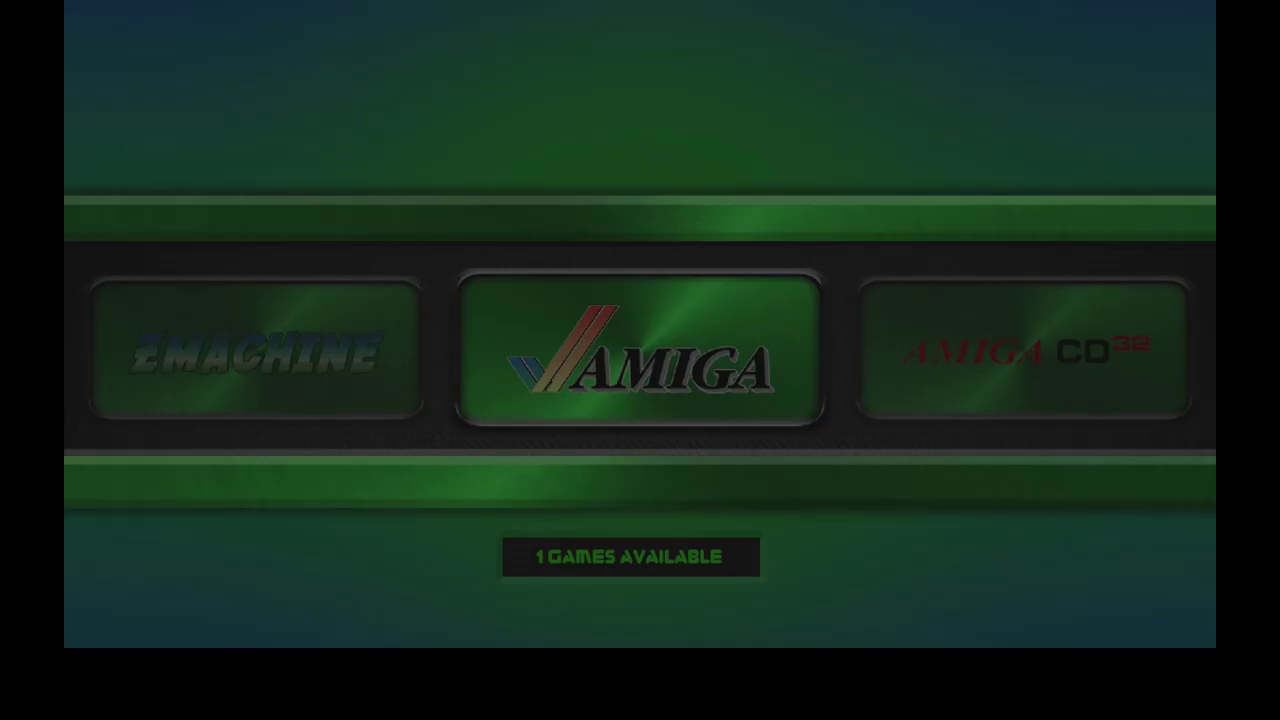
Enter the OPTIONS system and launch Media: Splash Screens
key("Left")
key("Left")
key("Left")
key("Left")
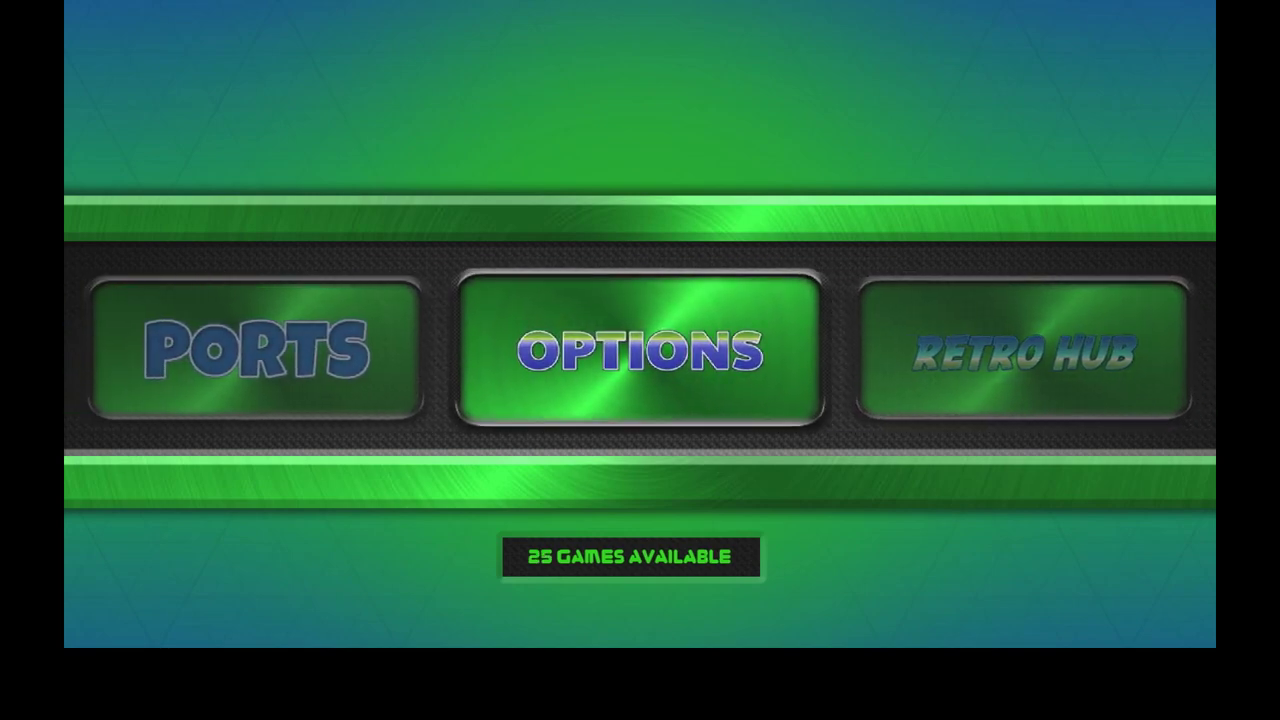
key("Return")
key("Down")
key("Down")
key("Down")
key("Down")
key("Down")
key("Down")
key("Down")
key("Down")
key("Down")
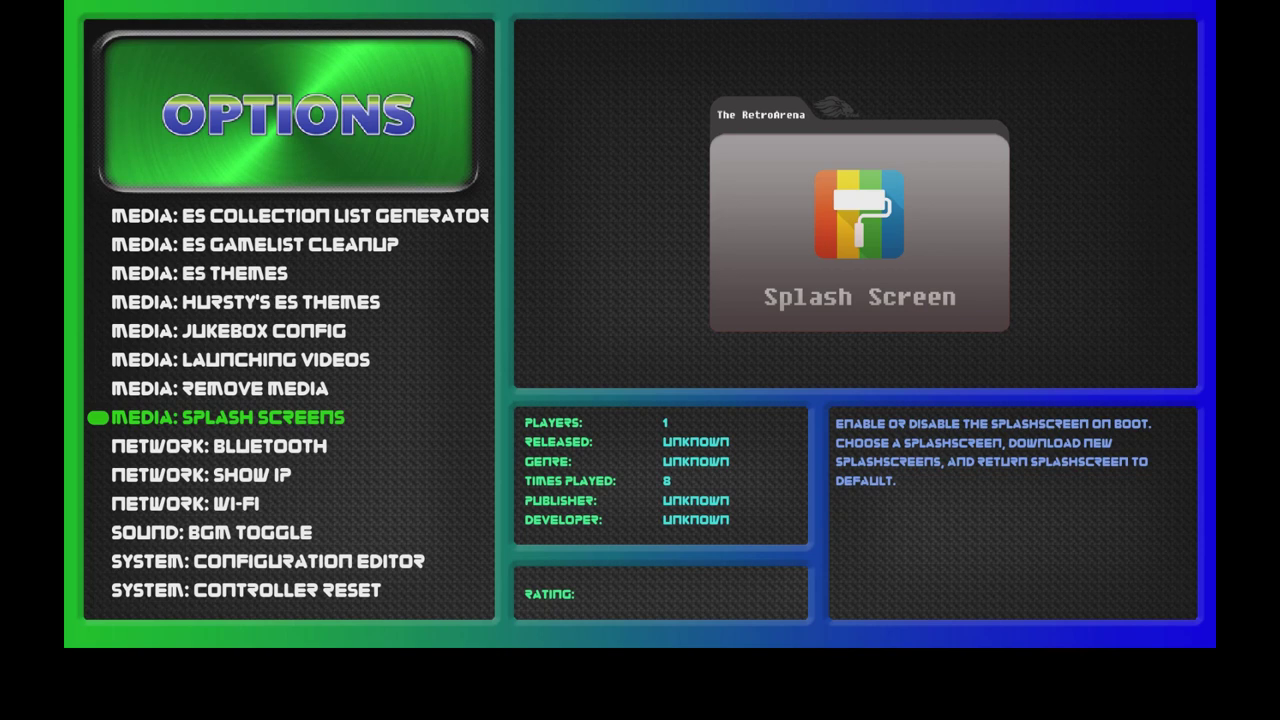
key("Return")
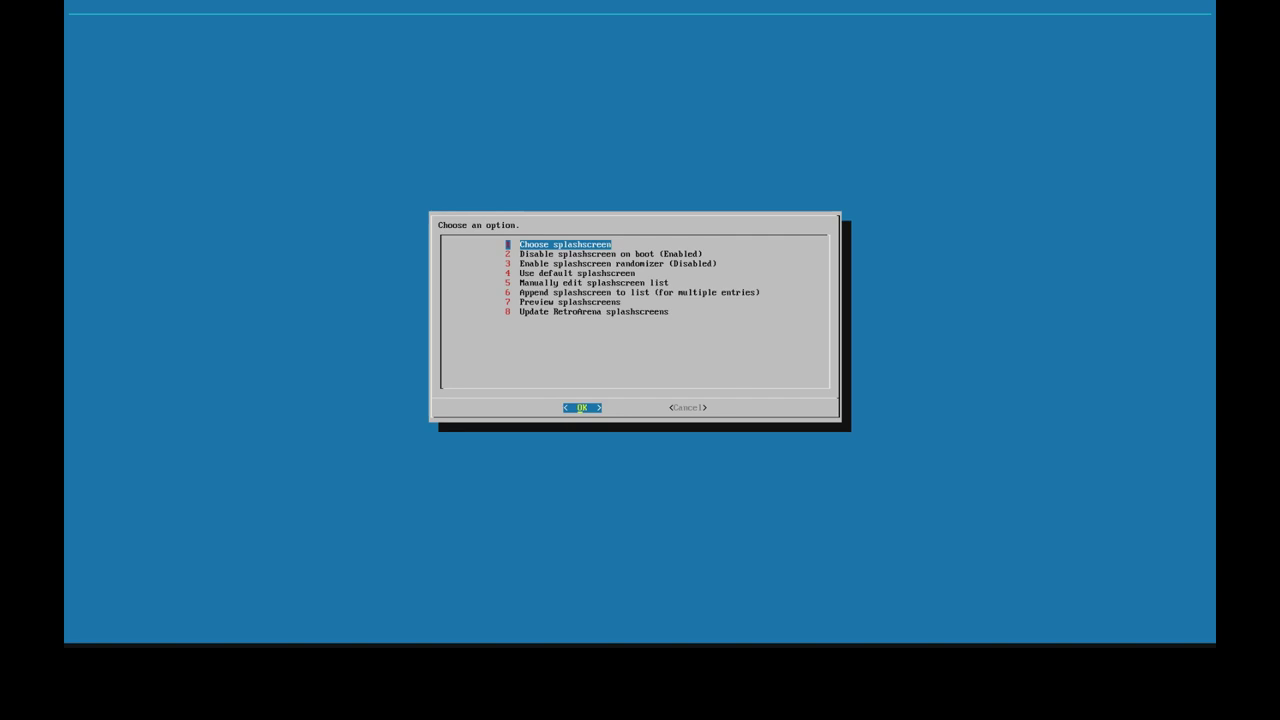
Open Preview splashscreens and look over the single, slideshow and video splash options
key("Down")
key("Down")
key("Down")
key("Down")
key("Down")
key("Down")
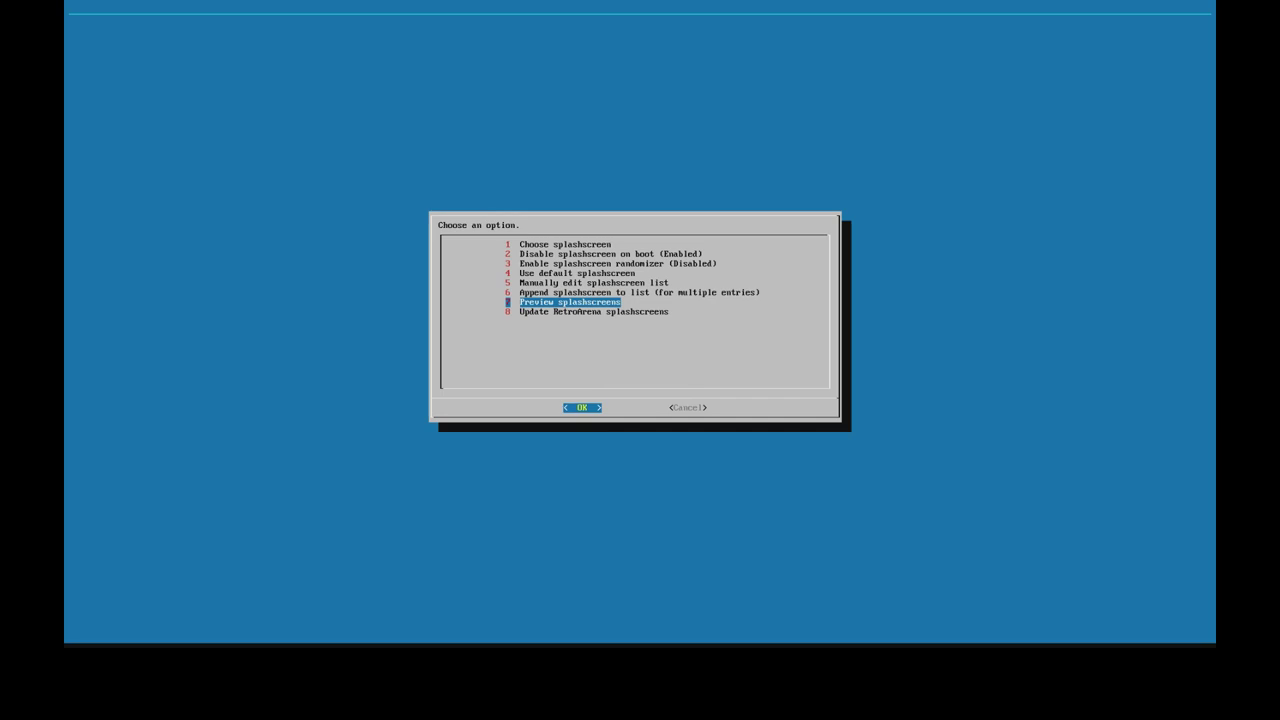
key("Return")
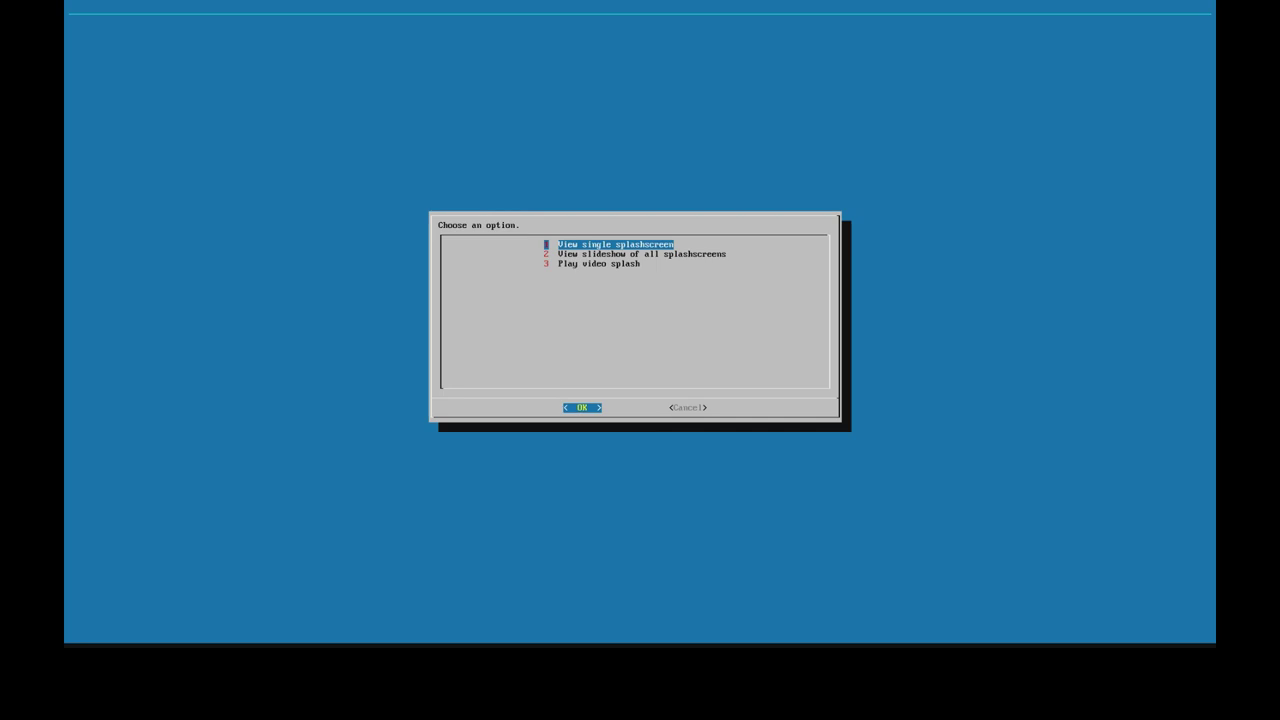
key("Down")
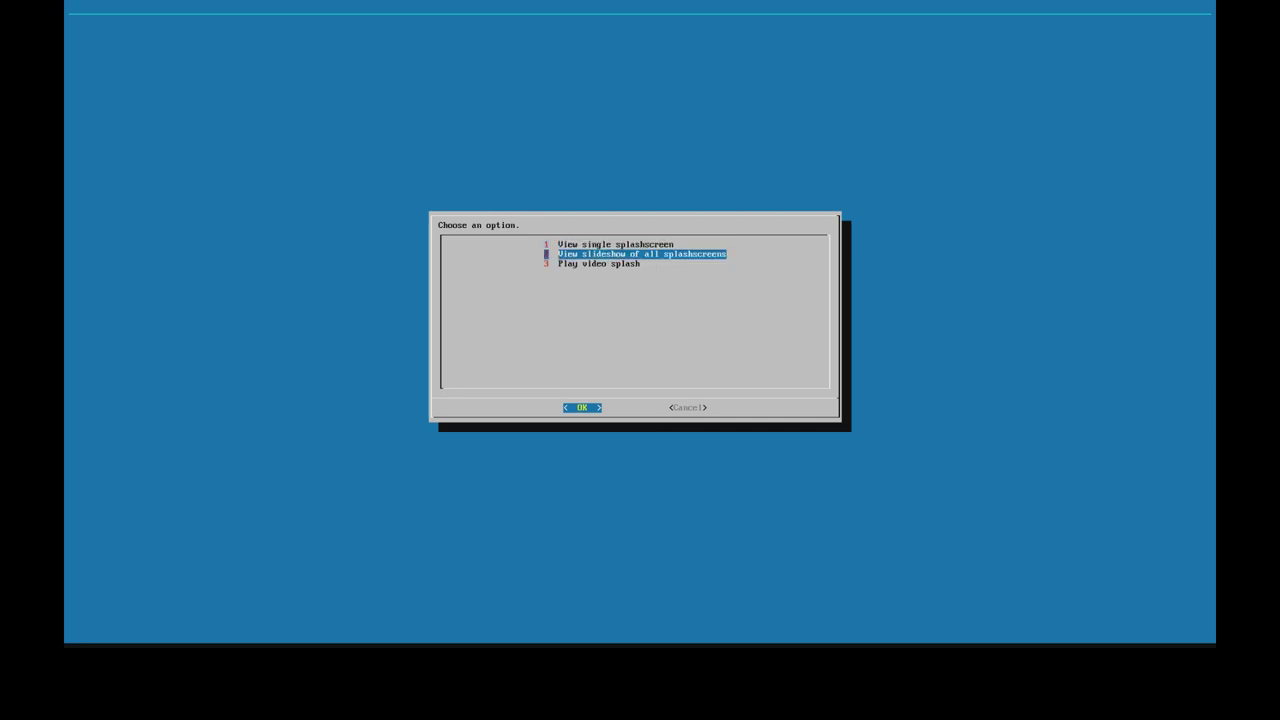
key("Down")
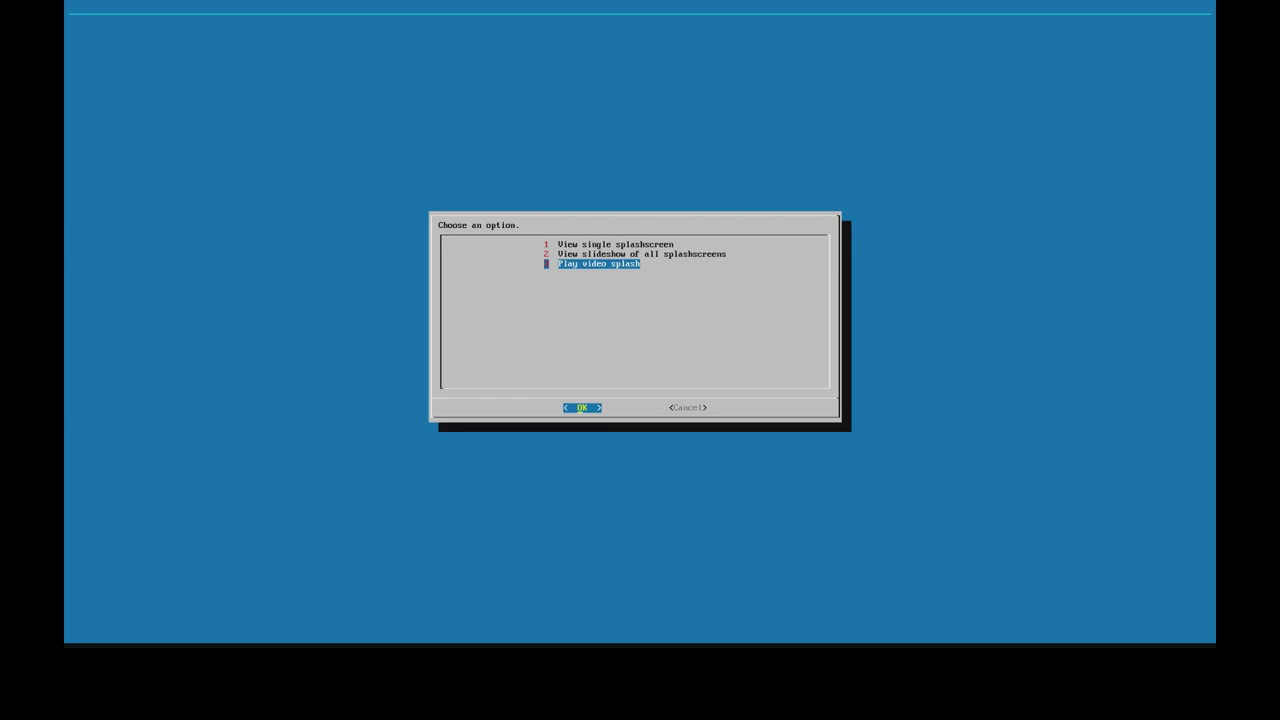
key("Up")
key("Up")
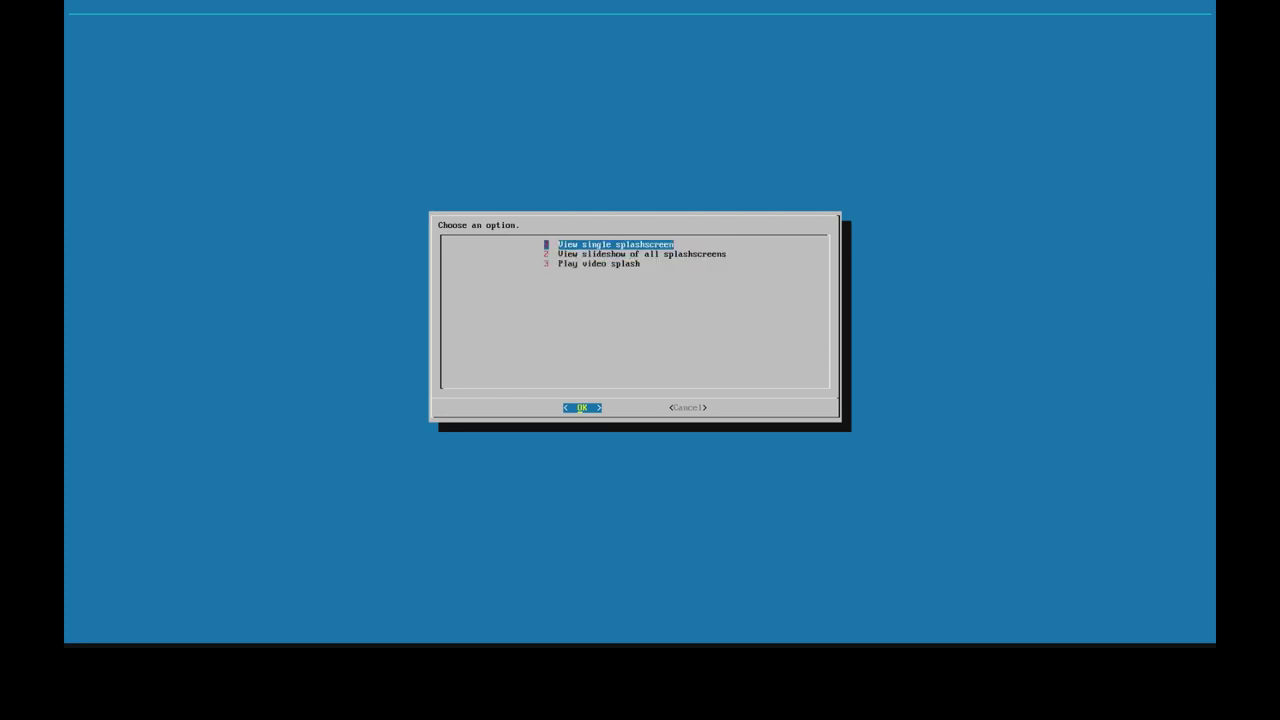
Preview test1920x10801.jpg full screen from Own/Extra splashscreens, then close it
key("Return")
key("Down")
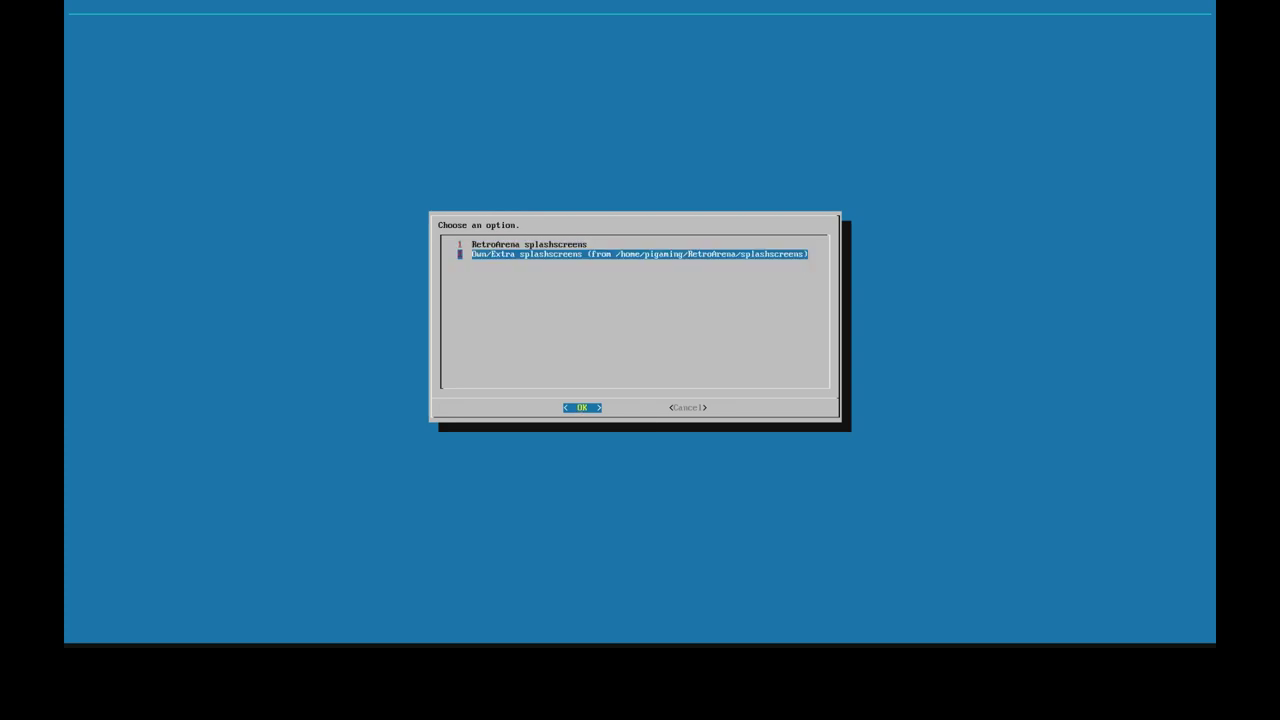
key("Return")
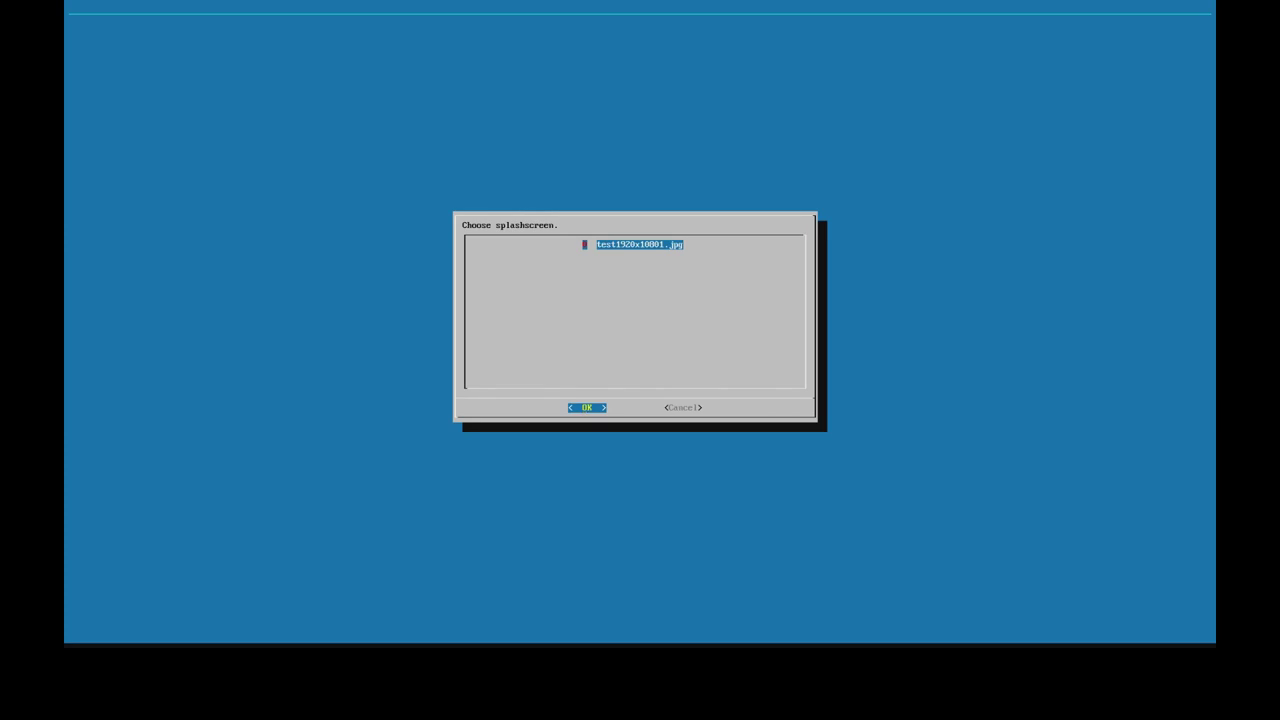
key("Return")
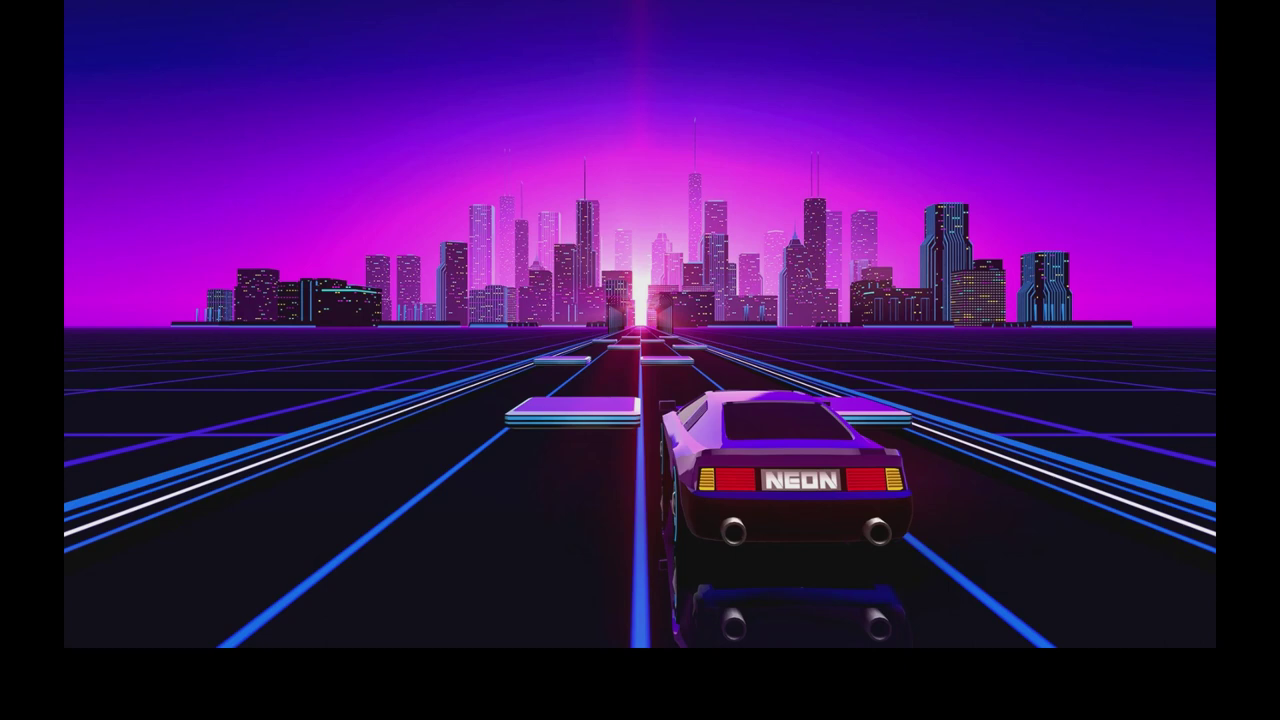
key("Escape")
key("Escape")
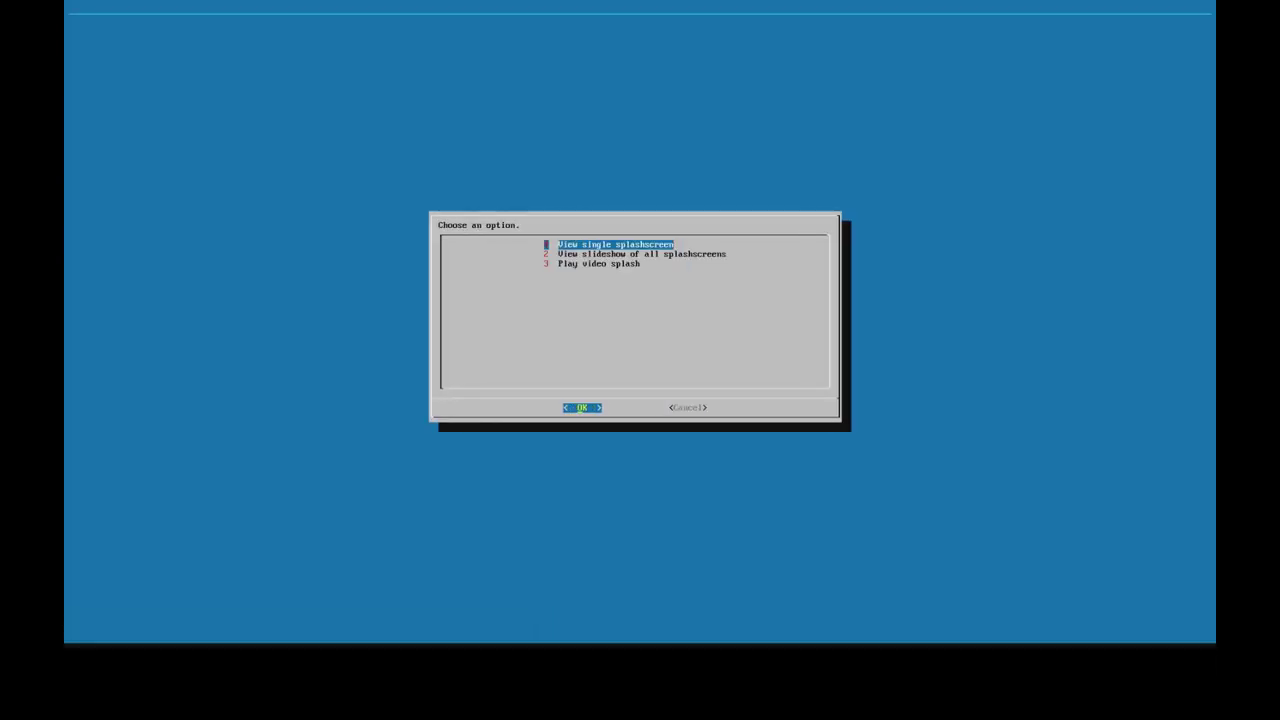
Pick test1920x10801.jpg under Choose splashscreen > Own/Extra splashscreens and confirm with OK
key("Right")
key("Return")
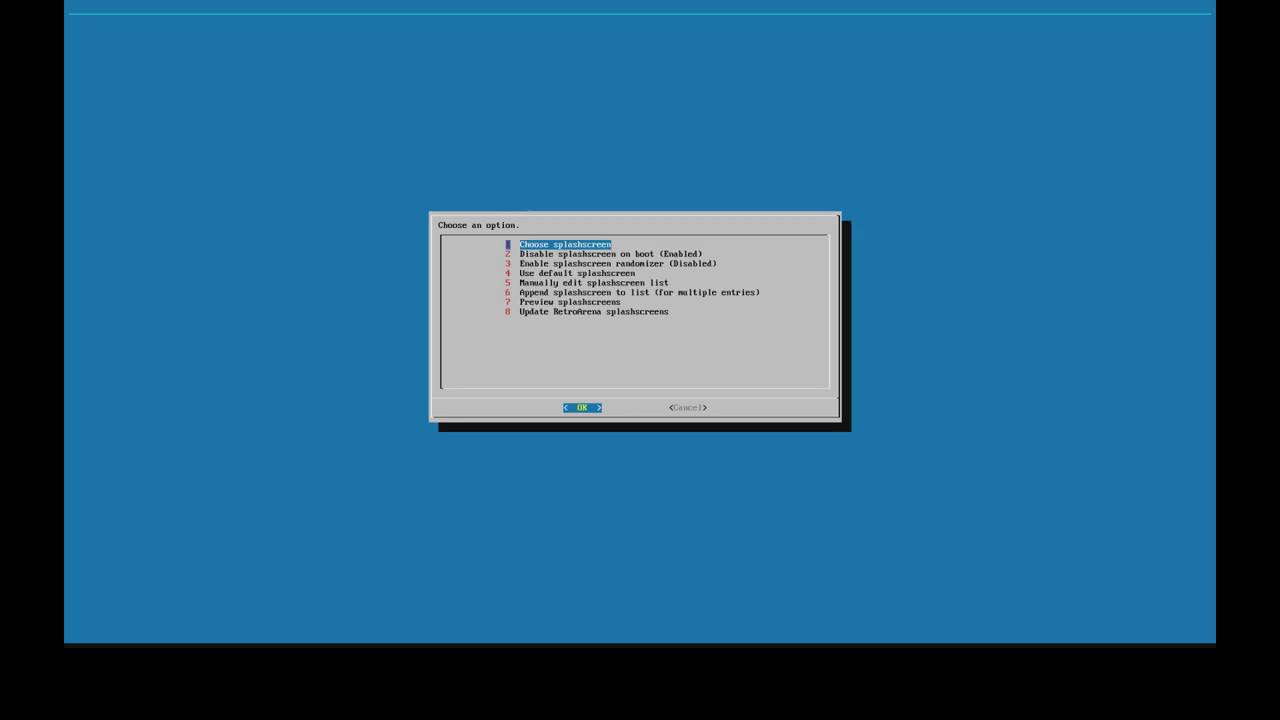
key("Return")
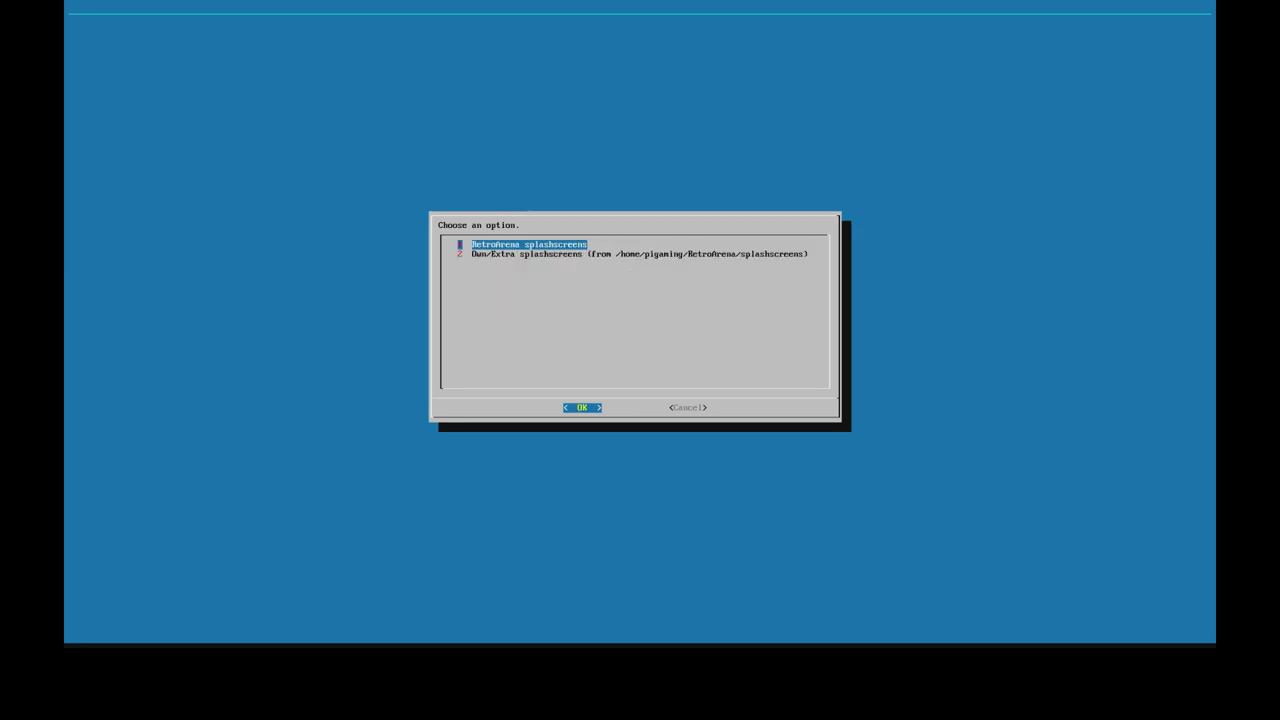
key("Down")
key("Return")
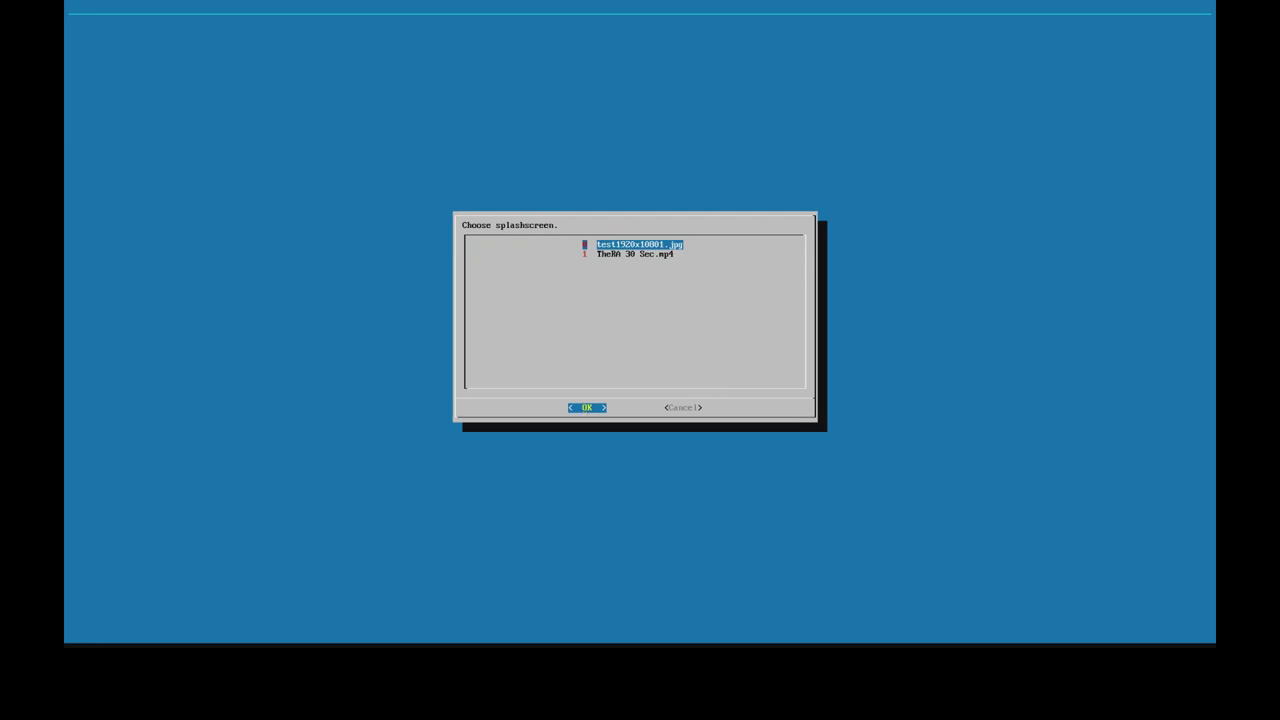
key("Return")
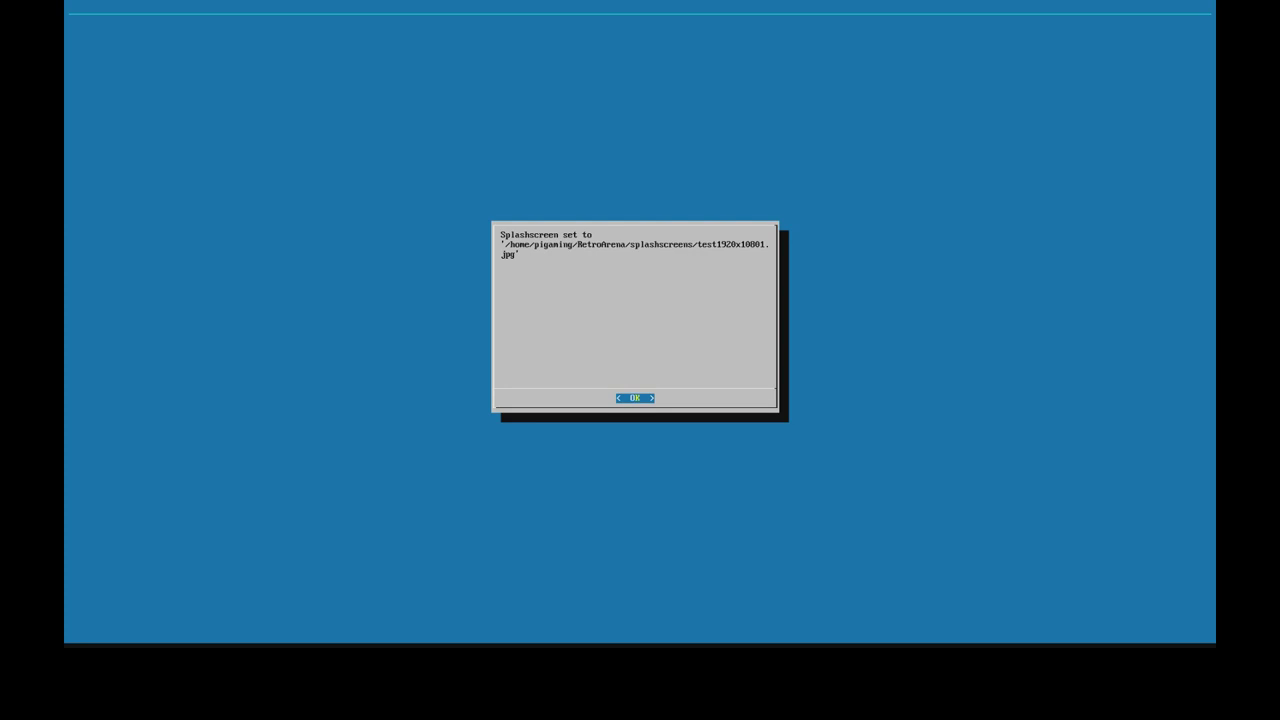
key("Return")
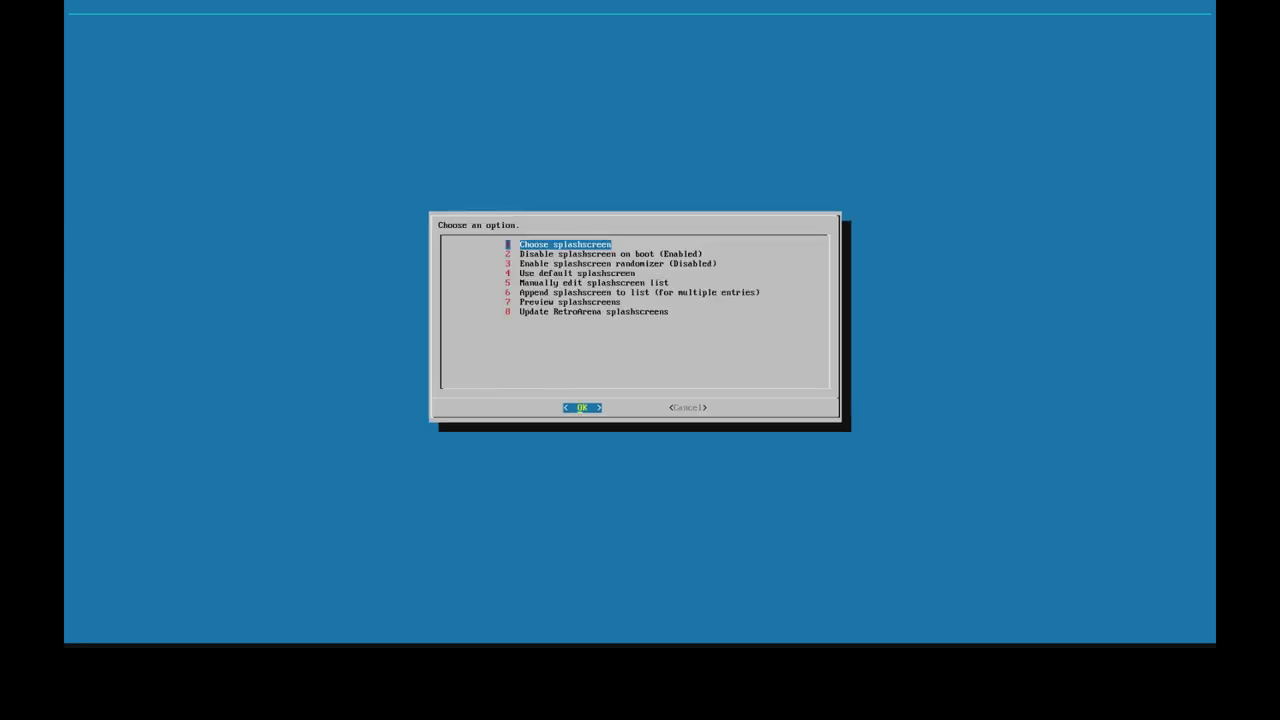
key("Right")
Exit the splash screen tool and open the QUIT menu with SHUTDOWN SYSTEM highlighted
key("Return")
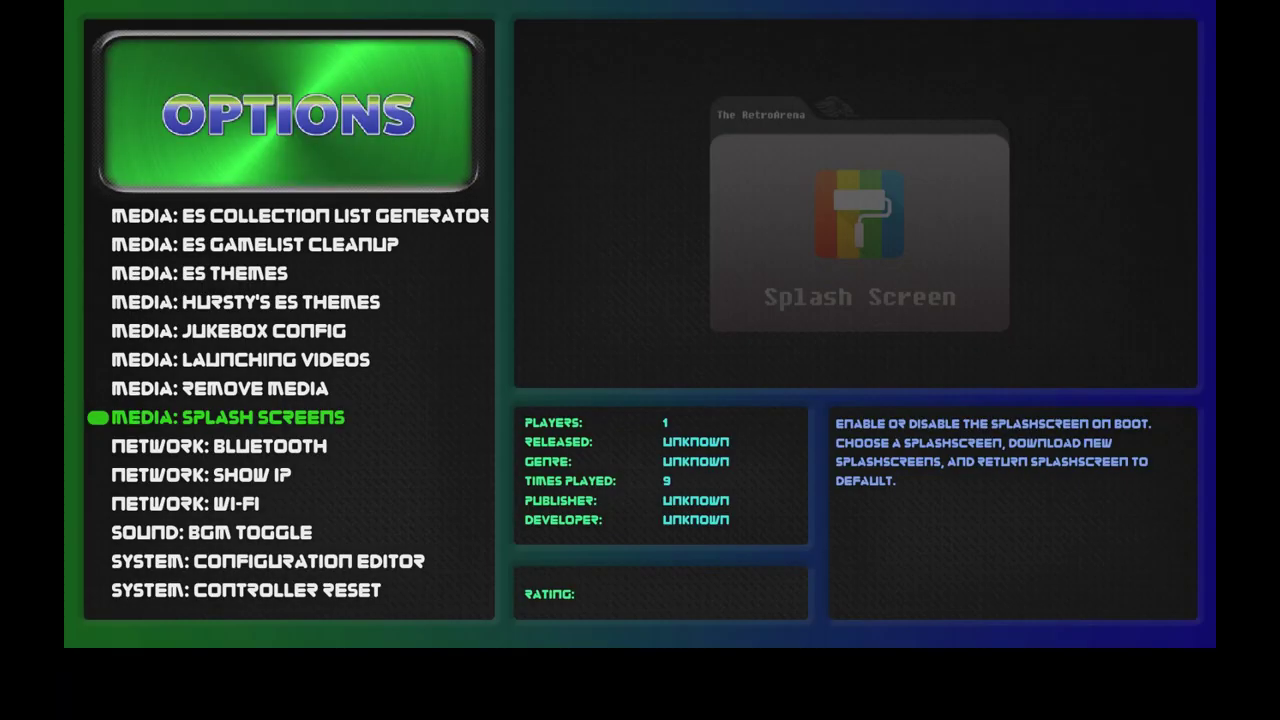
key("Return")
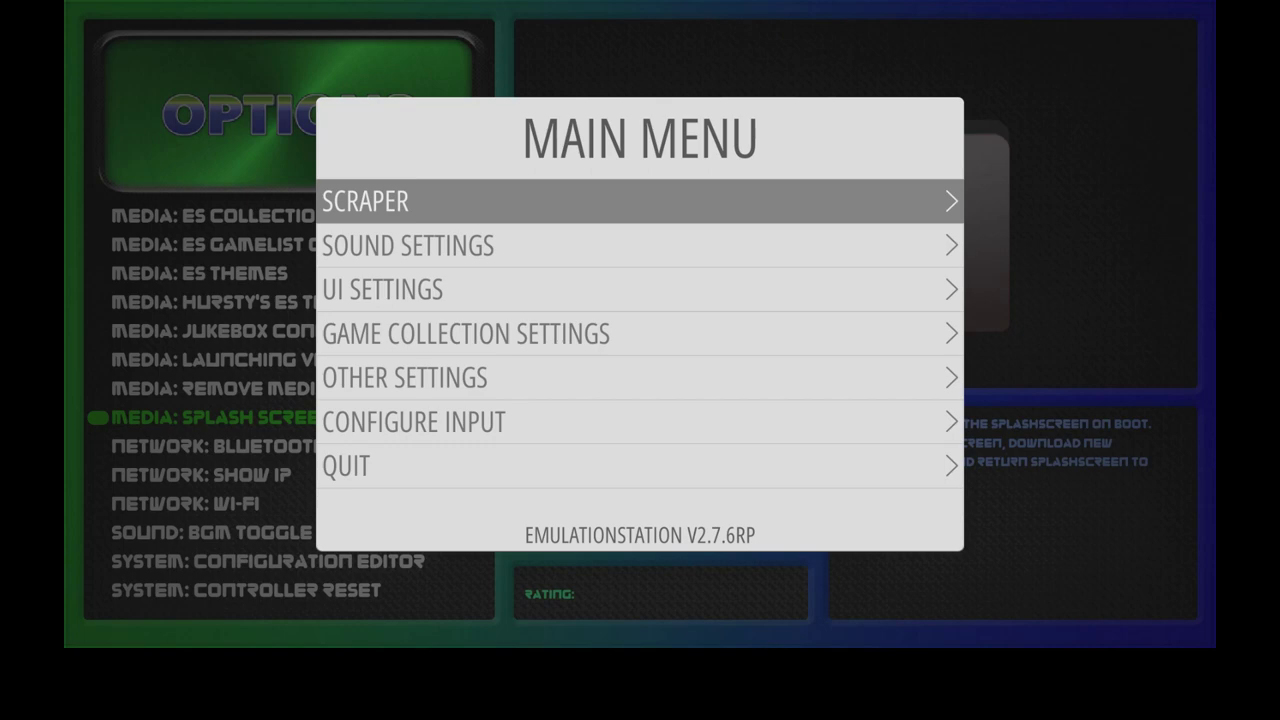
key("Down")
key("Down")
key("Down")
key("Down")
key("Down")
key("Down")
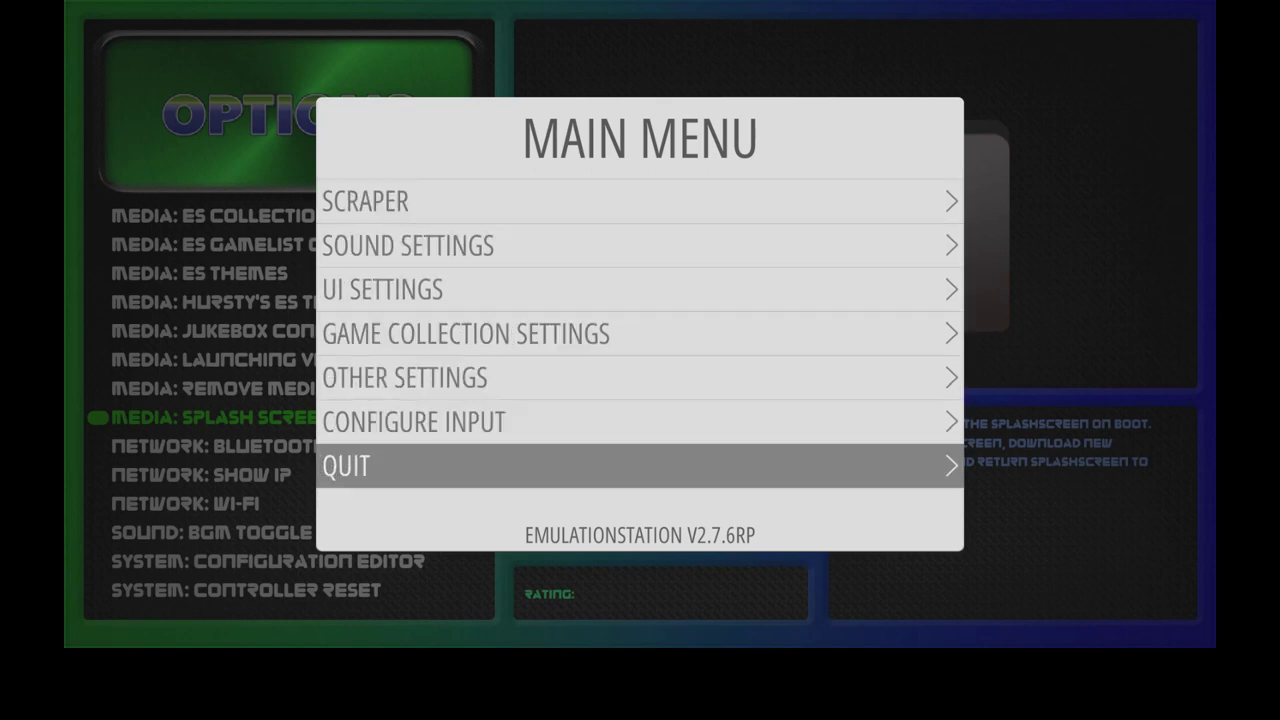
key("Return")
key("Down")
key("Down")
key("Down")
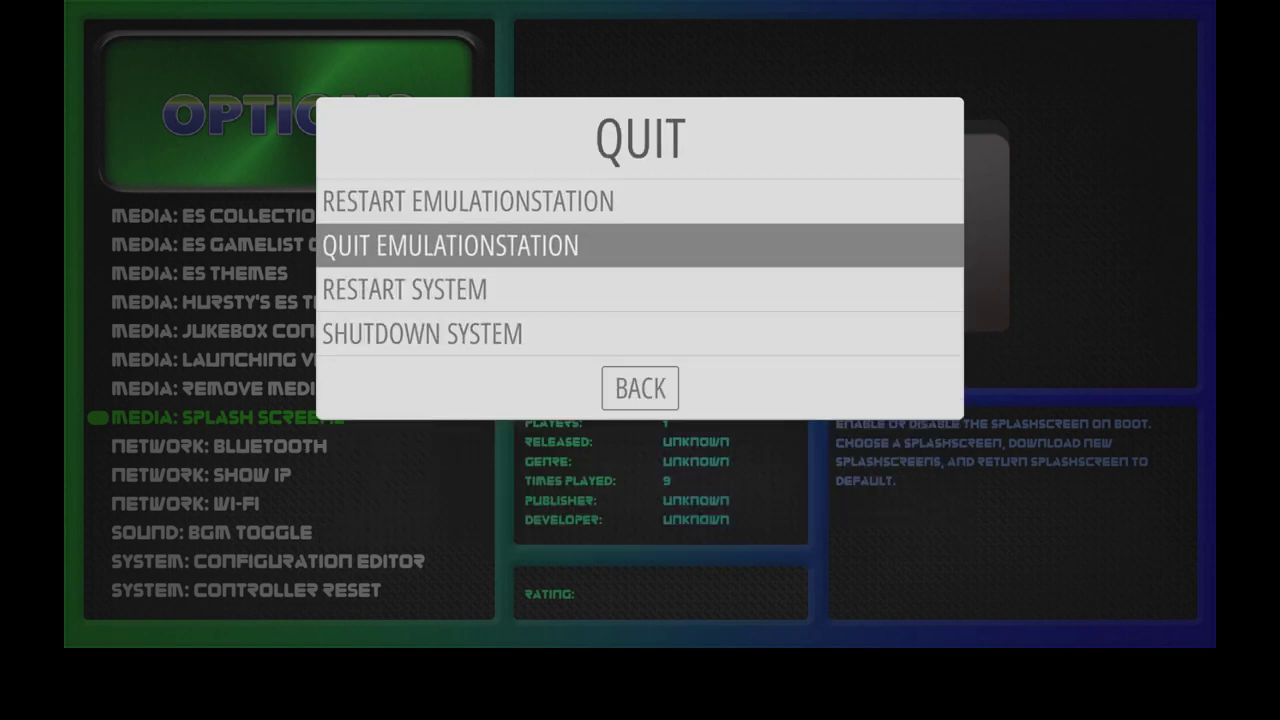
key("Up")
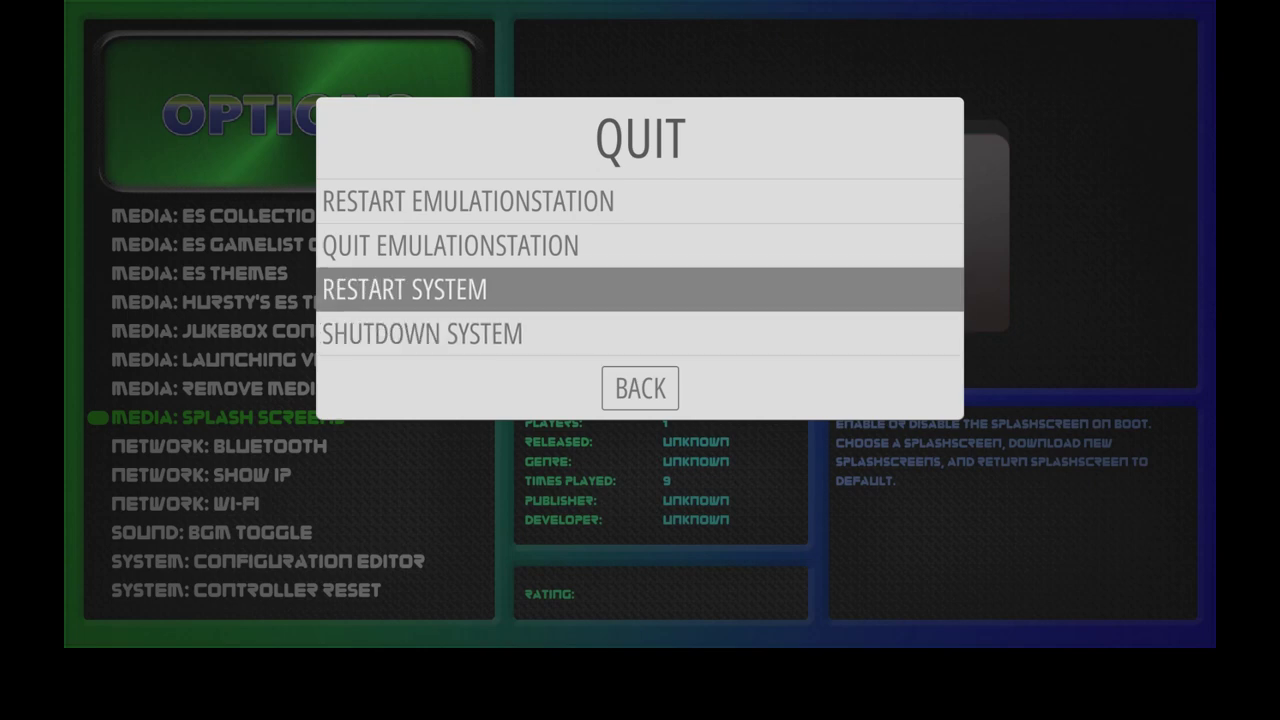
key("Down")
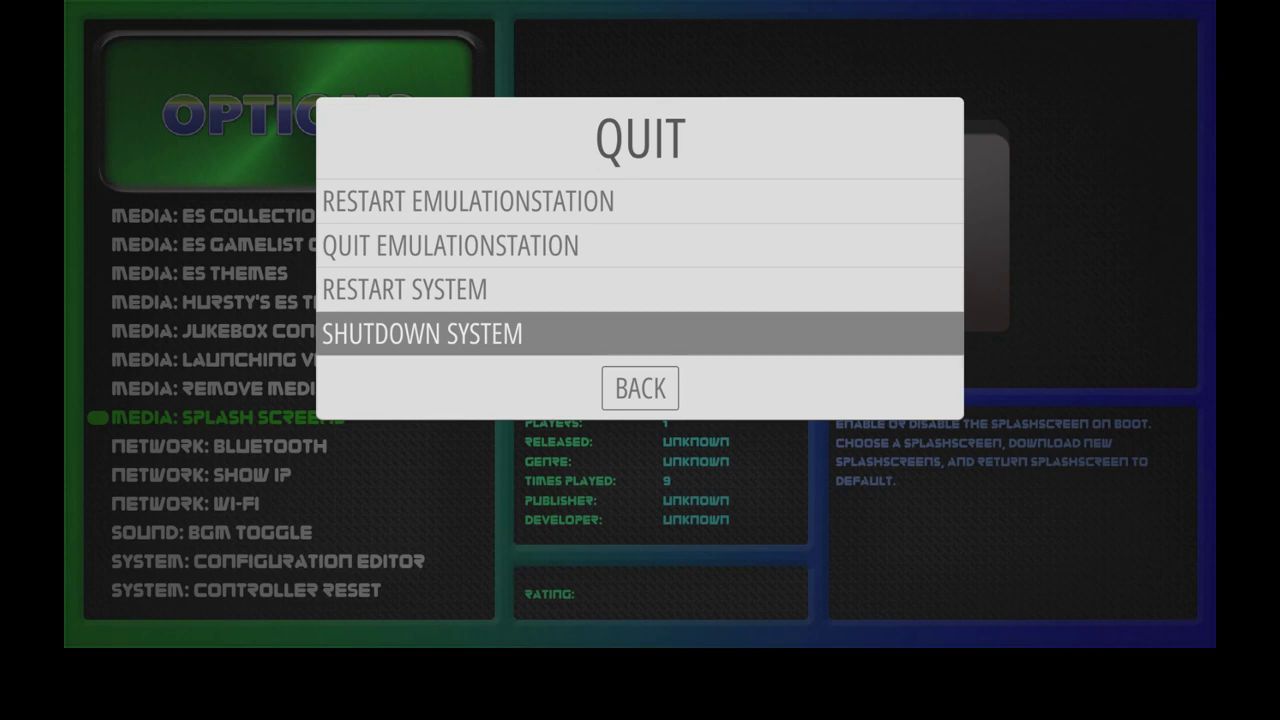
Choose SHUTDOWN SYSTEM so TheRetroArena powers off and File Explorer returns
key("Return")
key("Return")
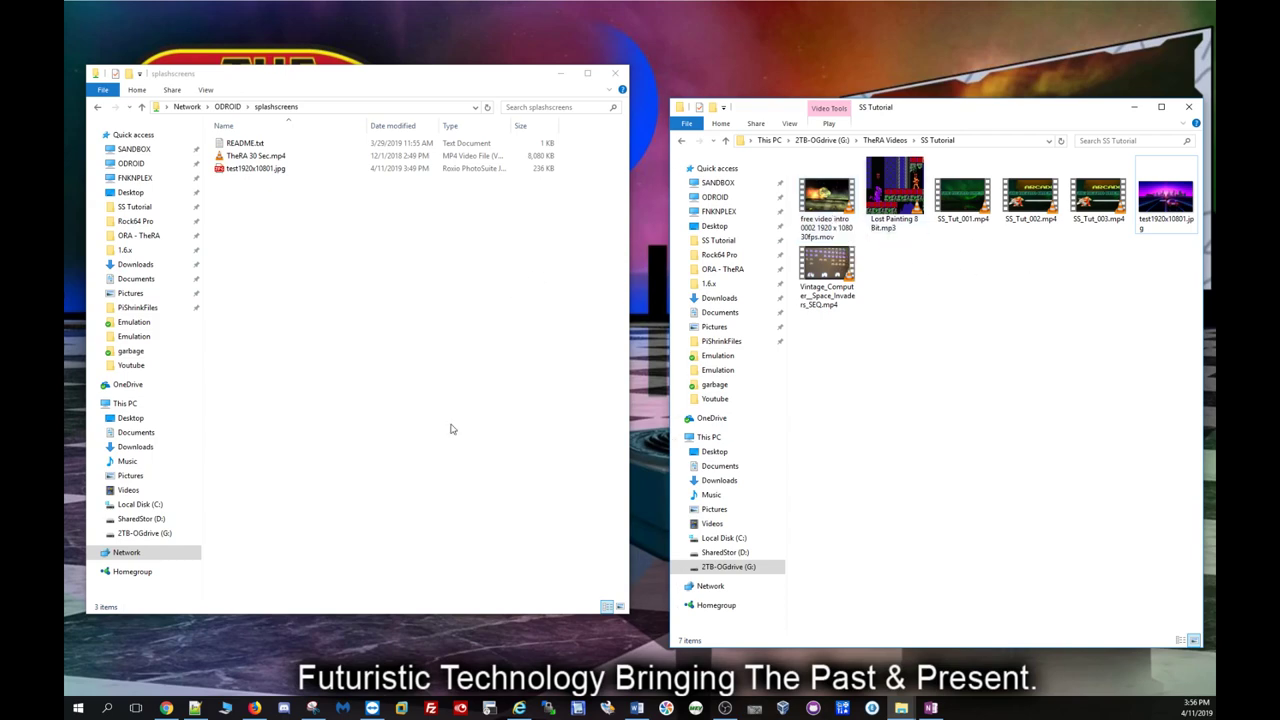
In Firefox, close the wallpaper image tab and open the 'Sci Fi Intro Video' bookmark
left_click(255, 708)
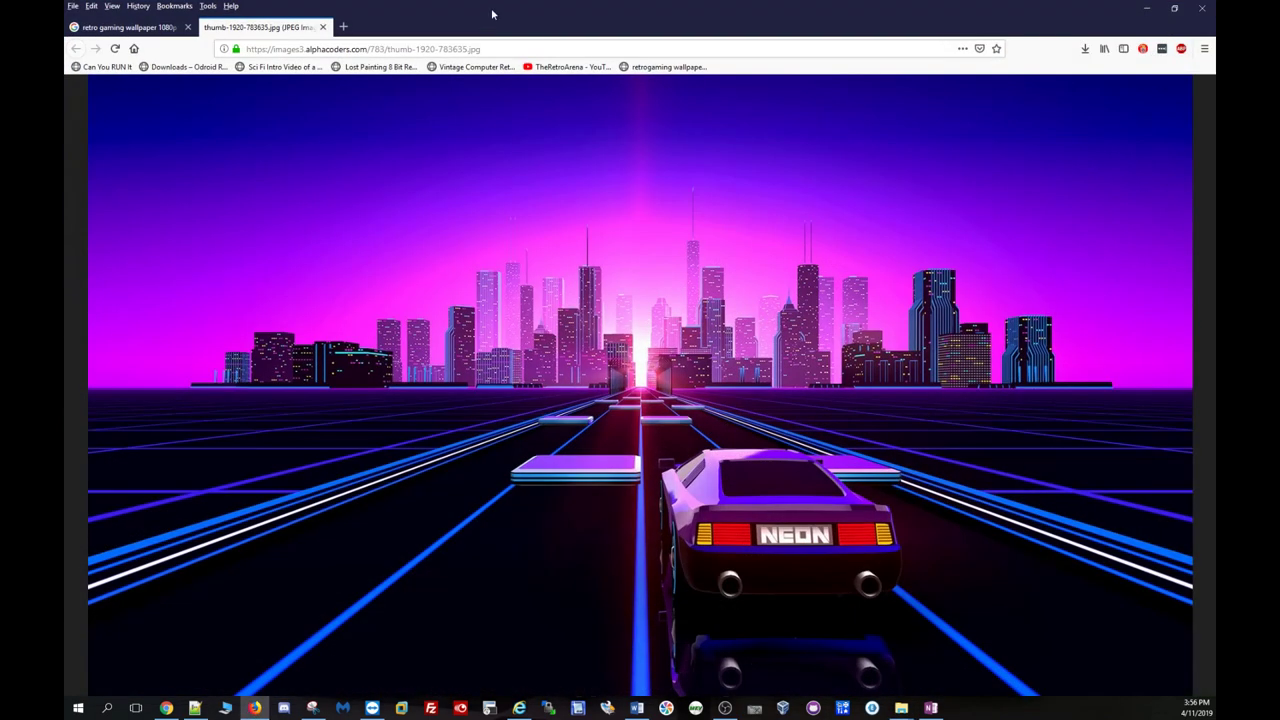
left_click(322, 28)
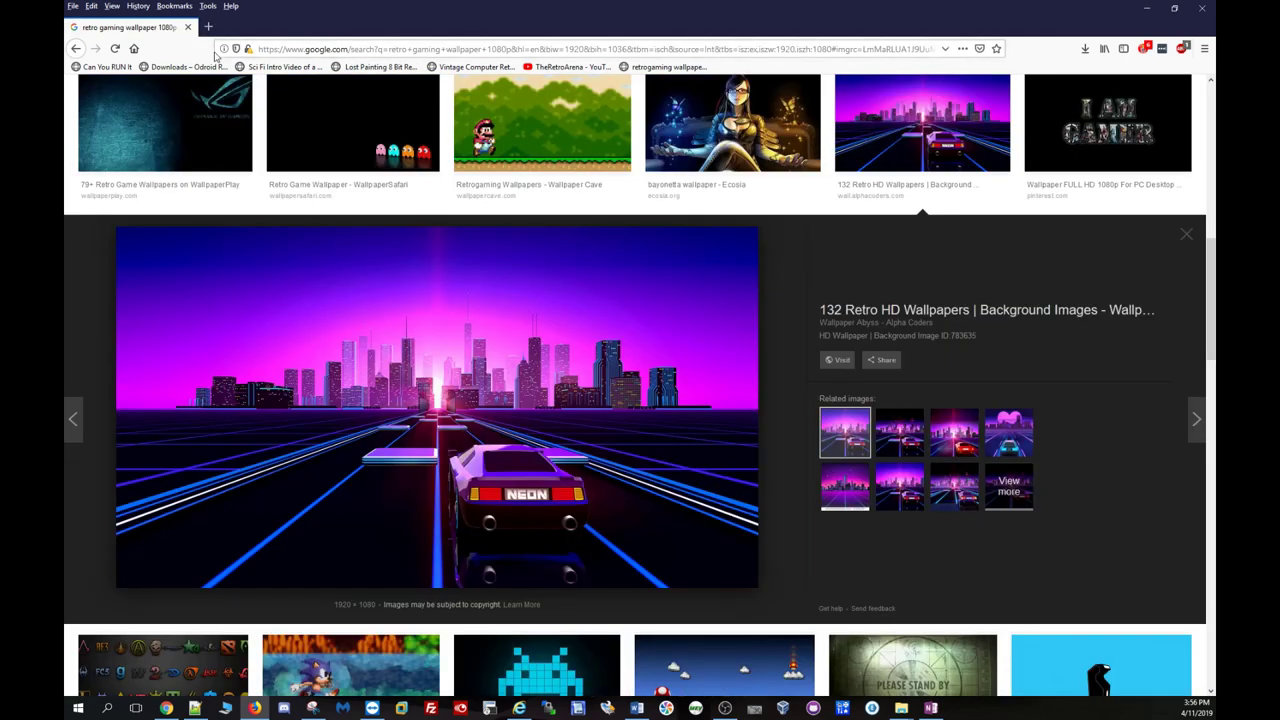
left_click(283, 67)
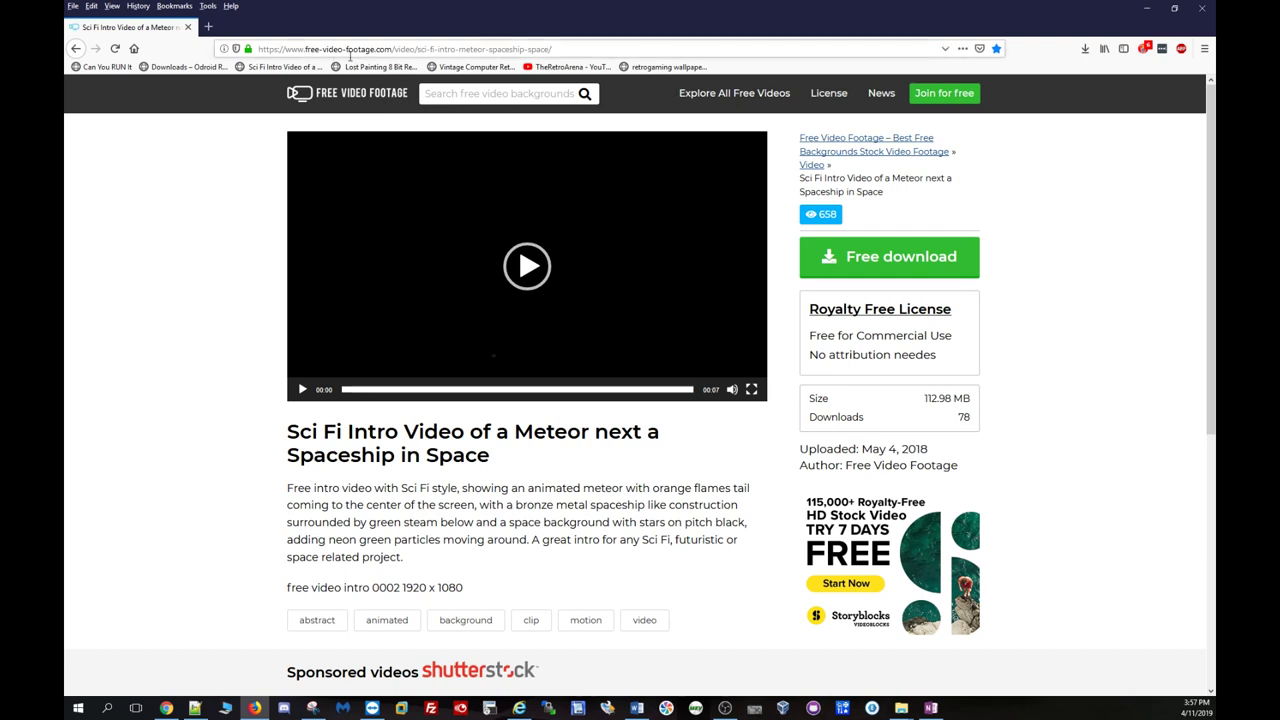
Play the sci-fi intro preview, check its licence note, then open the Vintage Computer Retro Space page
left_click(527, 266)
left_click_drag(809, 356, 942, 367)
left_click(1056, 365)
left_click_drag(940, 363, 897, 360)
left_click(1015, 358)
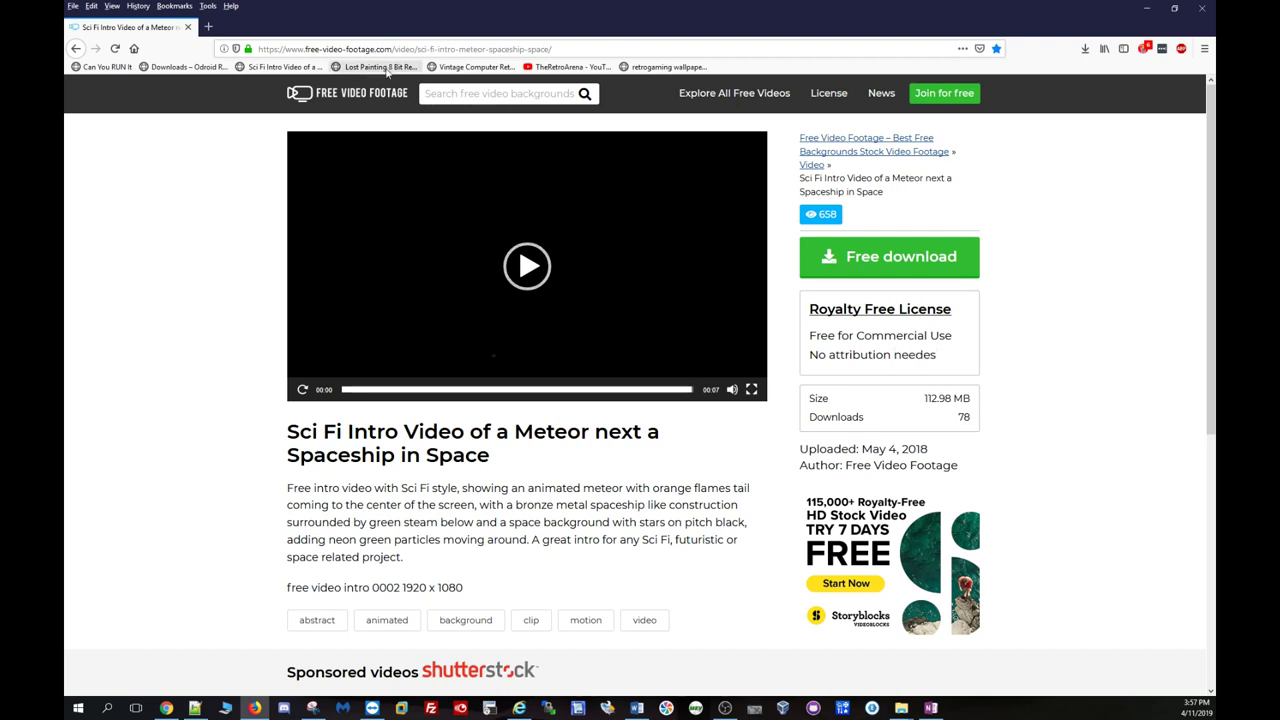
left_click(481, 68)
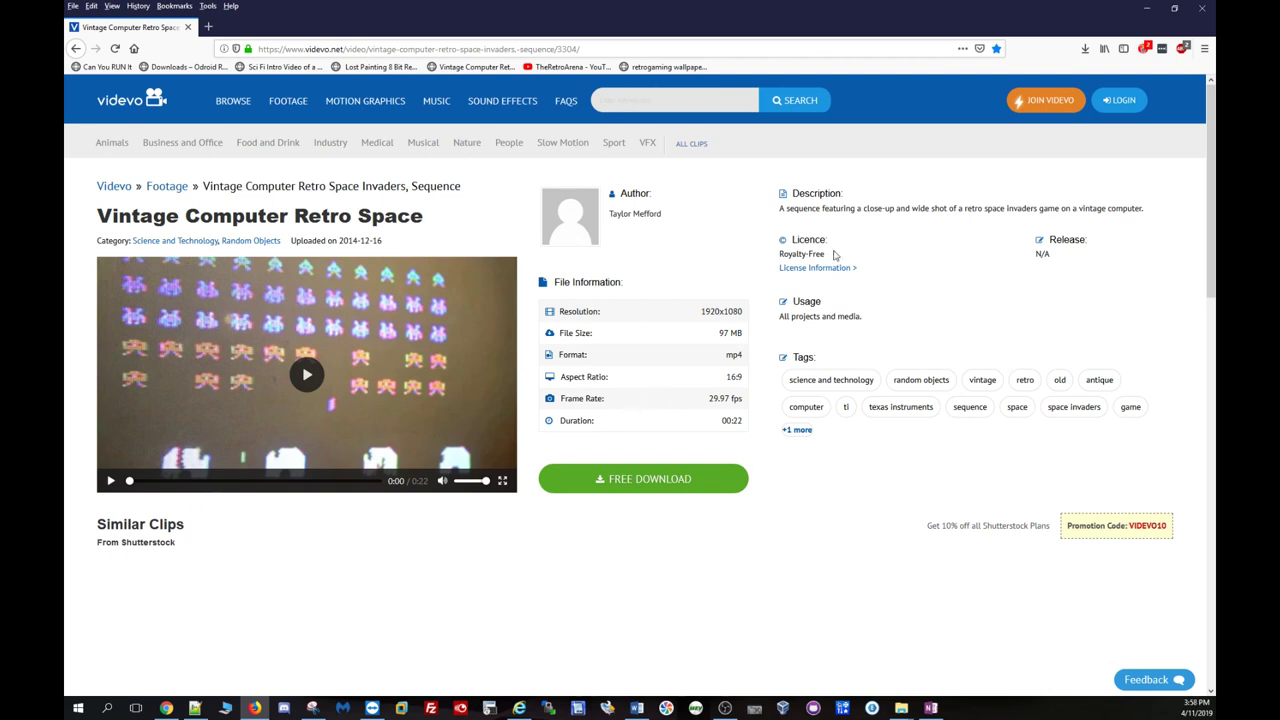
Open the 'Lost Painting 8 Bit Remix' YouTube bookmark and browse down and back up its page
left_click(379, 67)
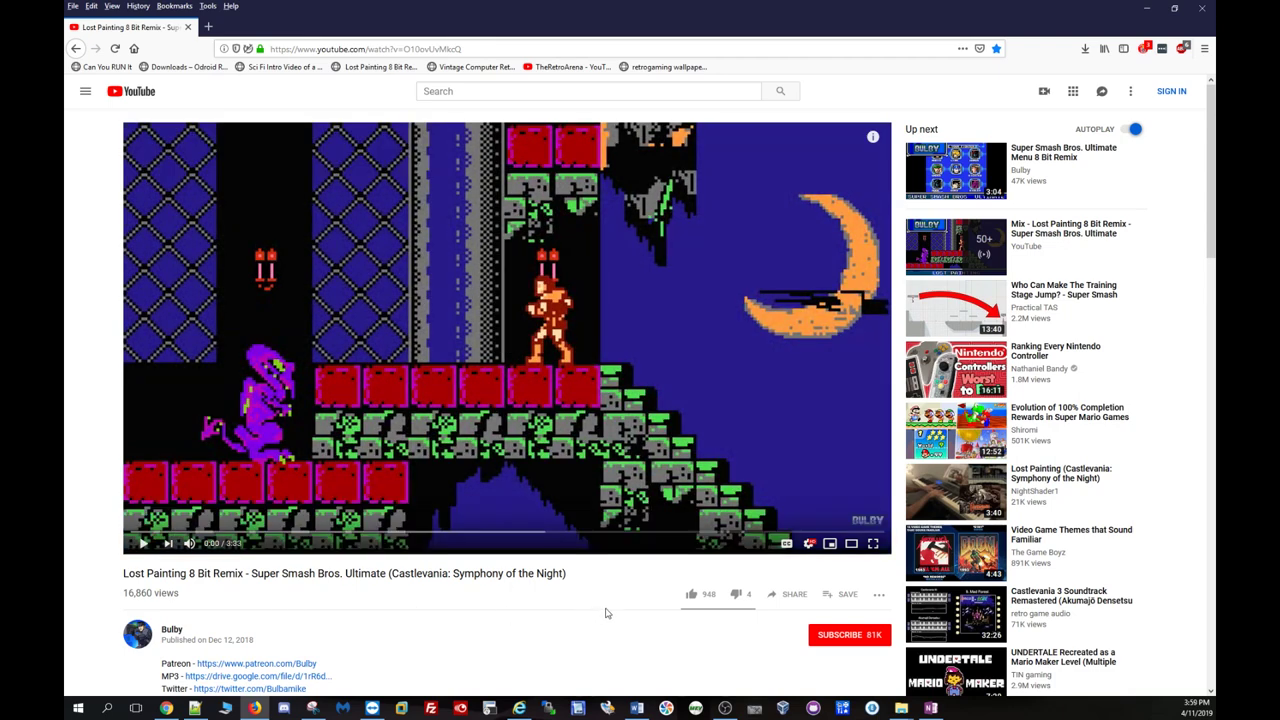
scroll(605, 613, "down", 2)
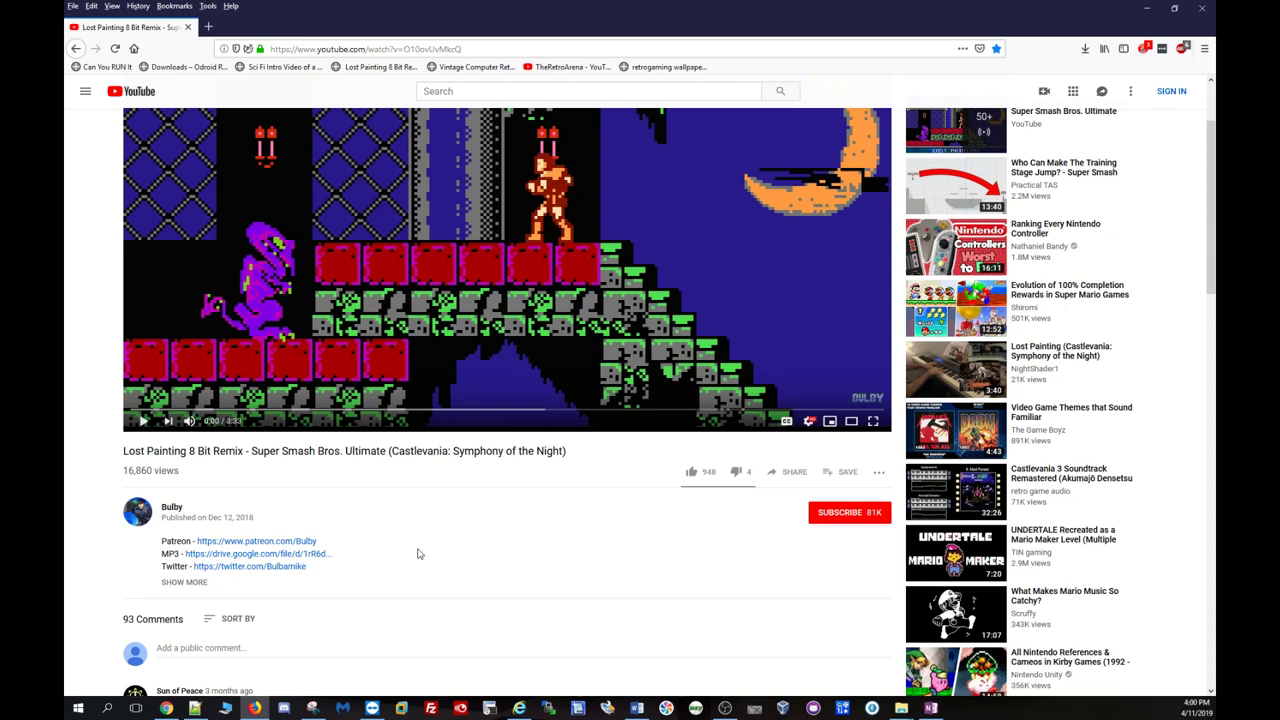
scroll(488, 644, "up", 1)
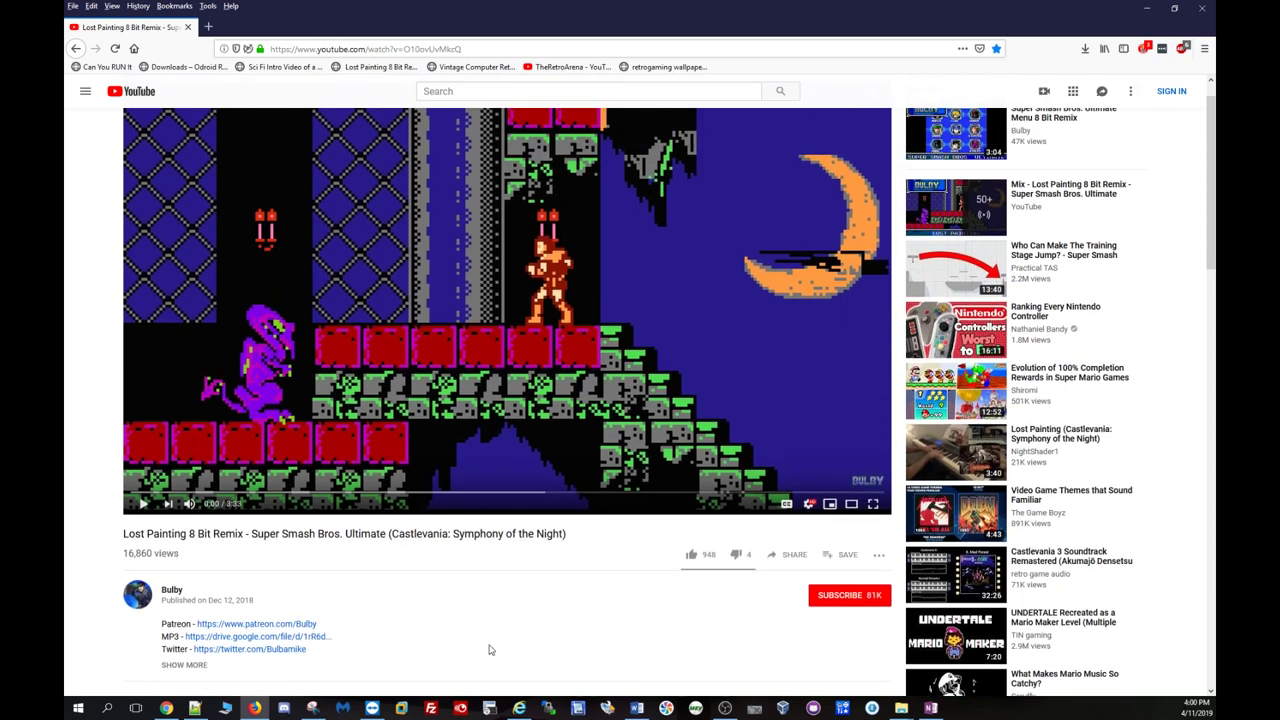